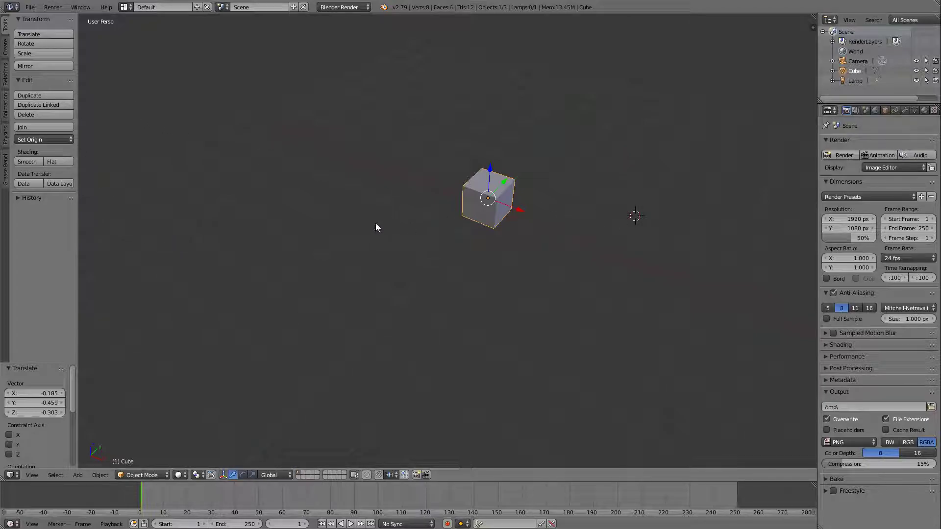
Step: Set the scene's render engine to Cycles Render
key("a")
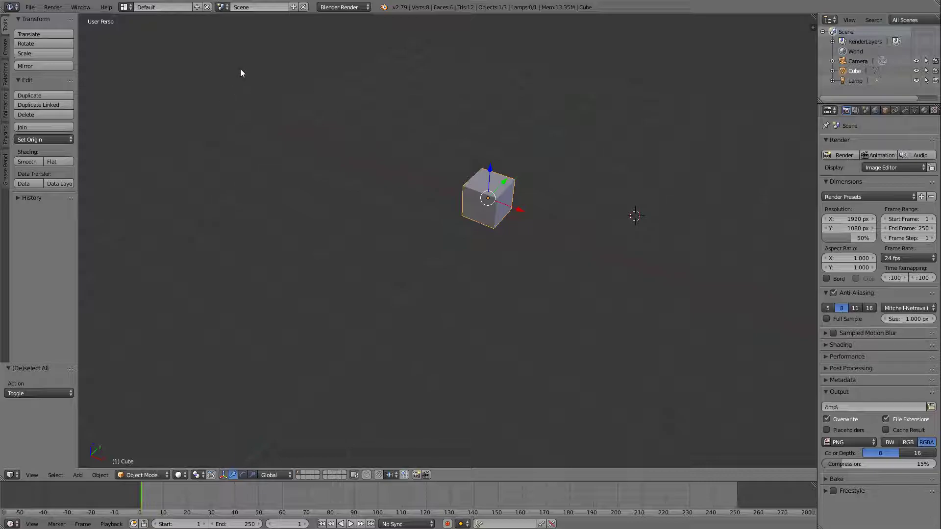
left_click(340, 7)
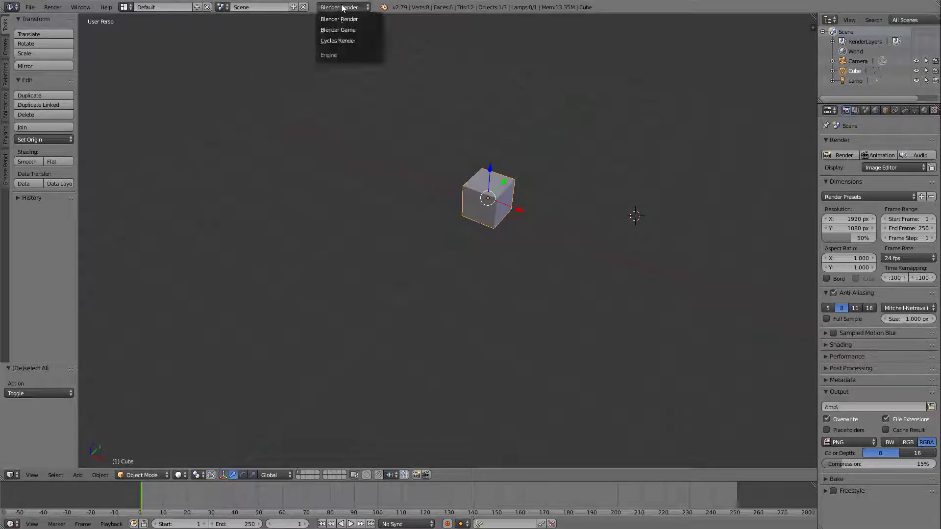
left_click(344, 42)
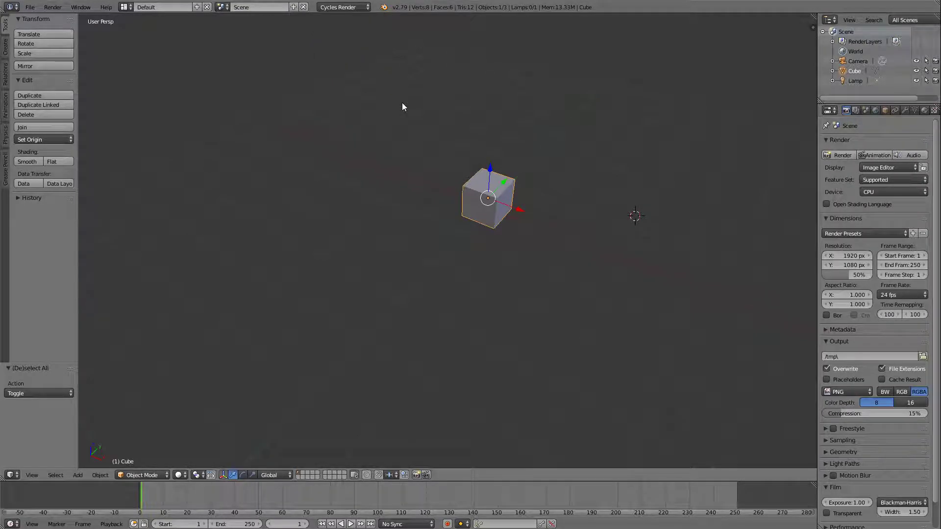
Step: Delete the default cube from the scene
middle_click_drag(605, 151, 626, 141)
scroll(617, 177, "up", 3)
middle_click_drag(611, 205, 657, 72)
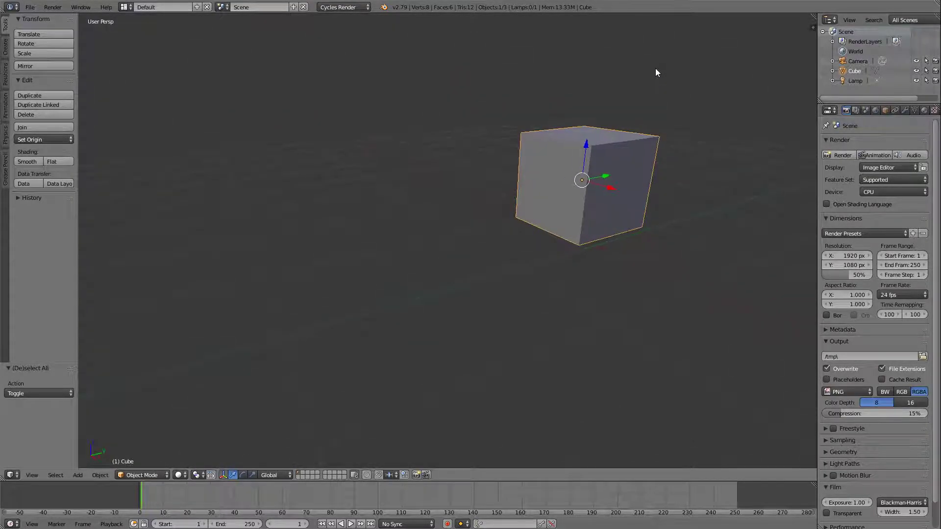
key("x")
left_click(633, 162)
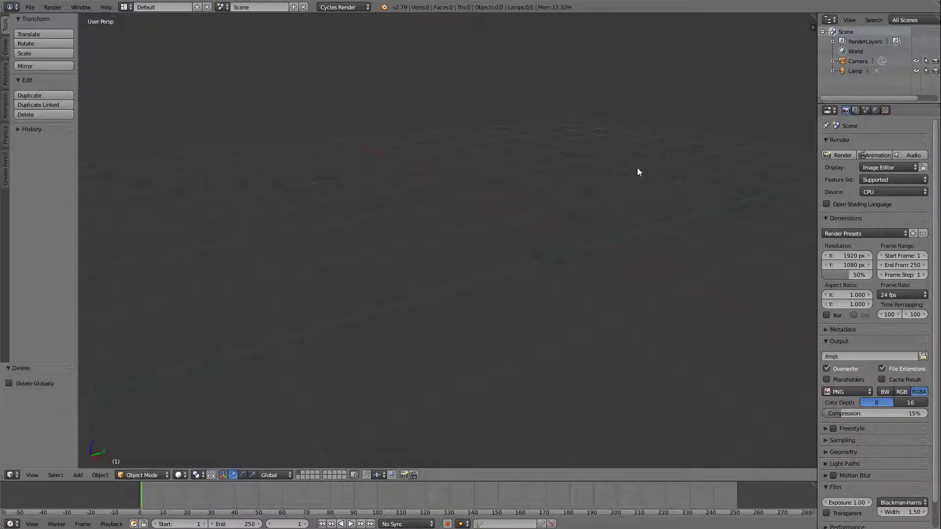
Step: Place the 3D cursor near the middle of the empty scene
middle_click_drag(574, 245, 578, 167)
left_click(509, 243)
middle_click_drag(493, 250, 476, 225)
middle_click_drag(523, 263, 570, 290)
Step: Add a plane mesh at the 3D cursor and scale it up by a factor of about 5
key("shift+a")
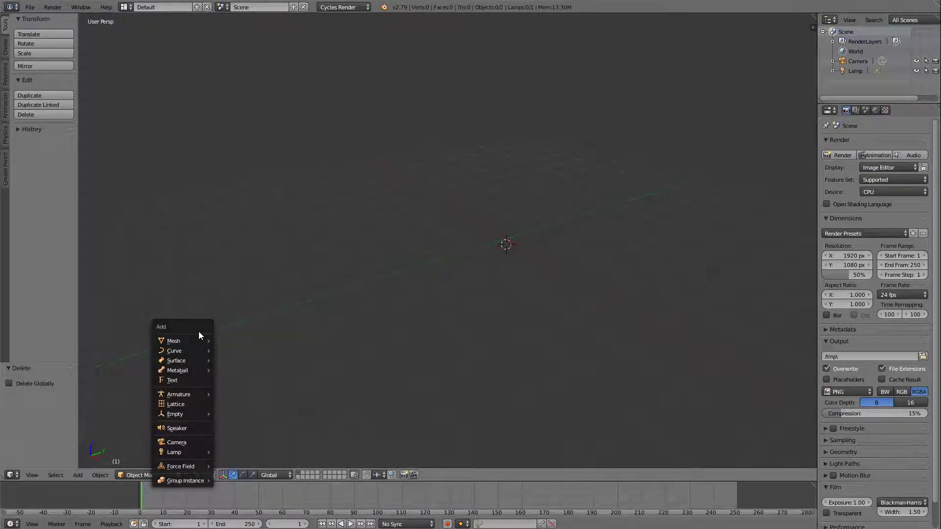
mouse_move(203, 340)
left_click(235, 342)
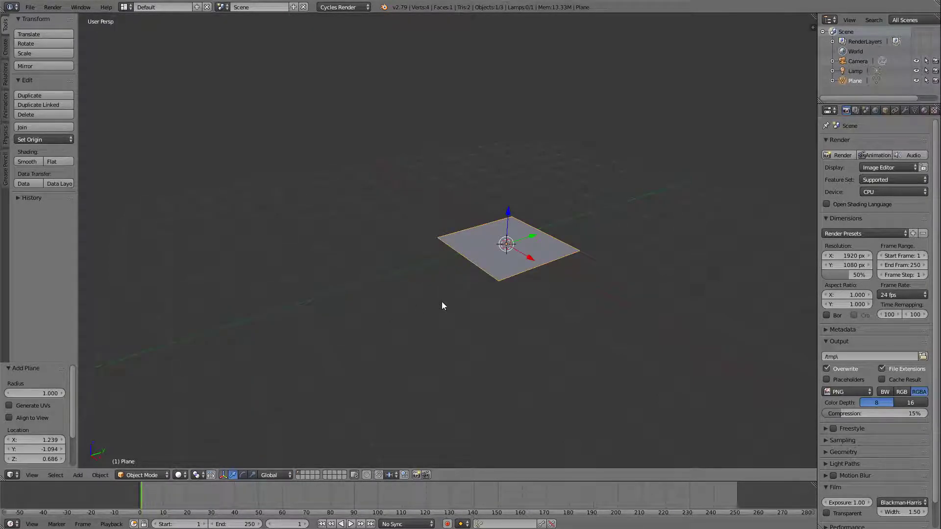
key("s")
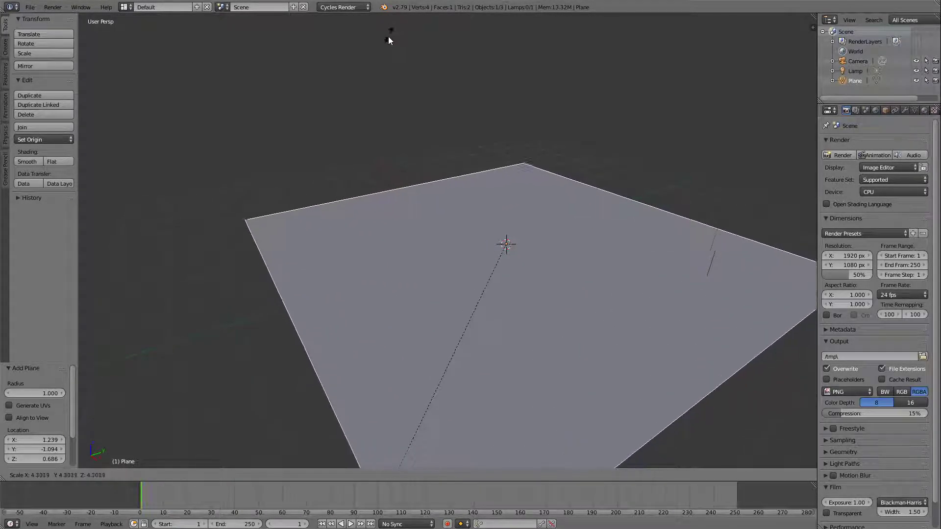
left_click(373, 83)
middle_click_drag(440, 198, 453, 250)
scroll(494, 289, "up", 2)
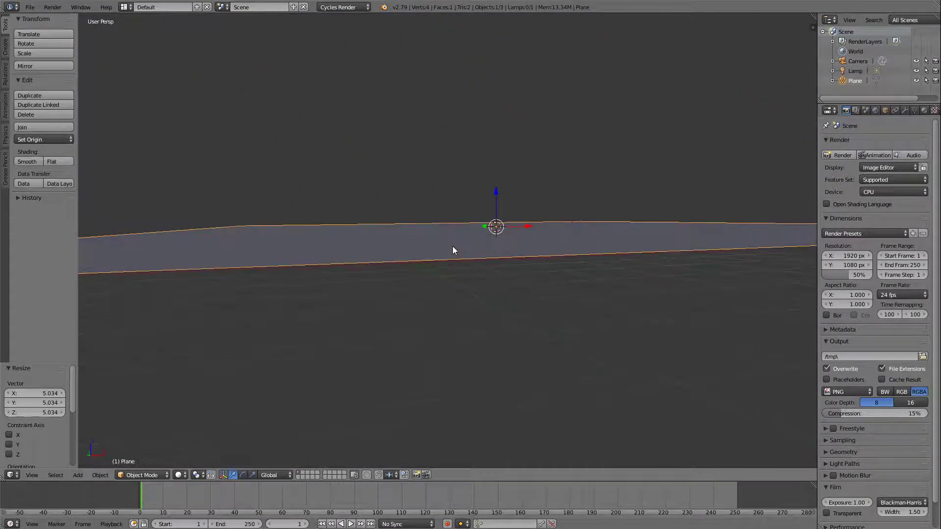
Step: Move the plane down along the Z axis by about 0.69 units
key("g")
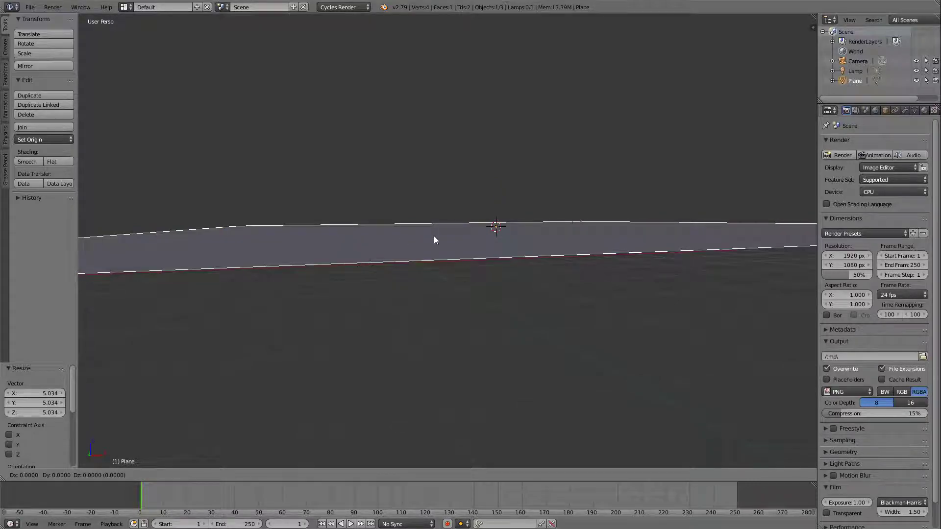
key("z")
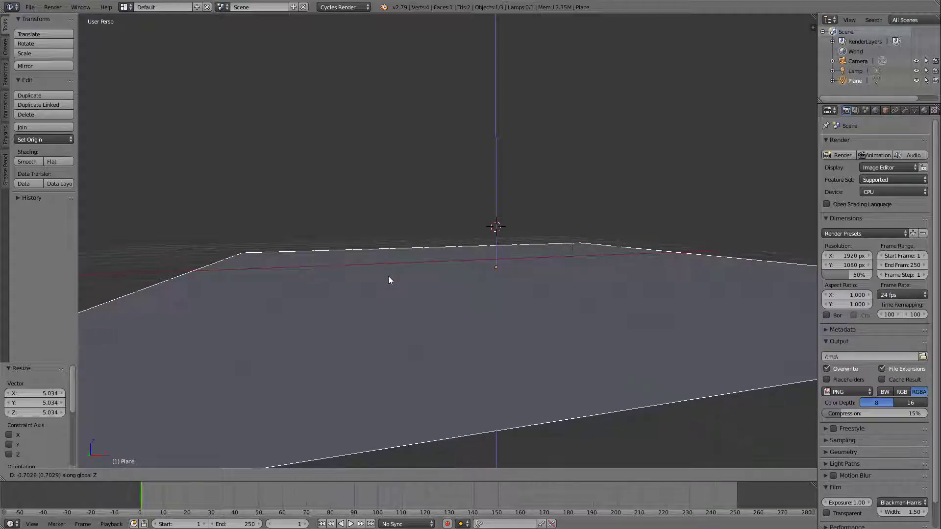
left_click(387, 279)
middle_click_drag(404, 231, 432, 245)
scroll(466, 240, "up", 1)
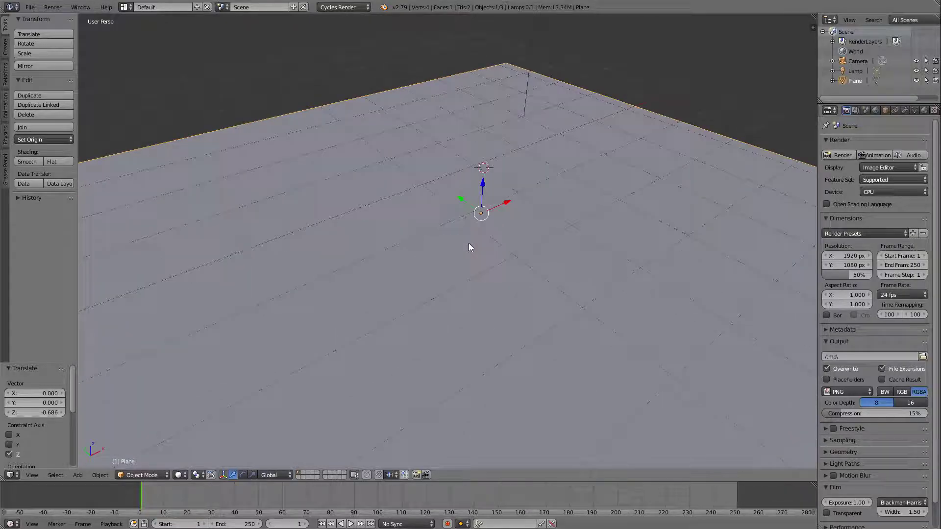
scroll(469, 243, "down", 1)
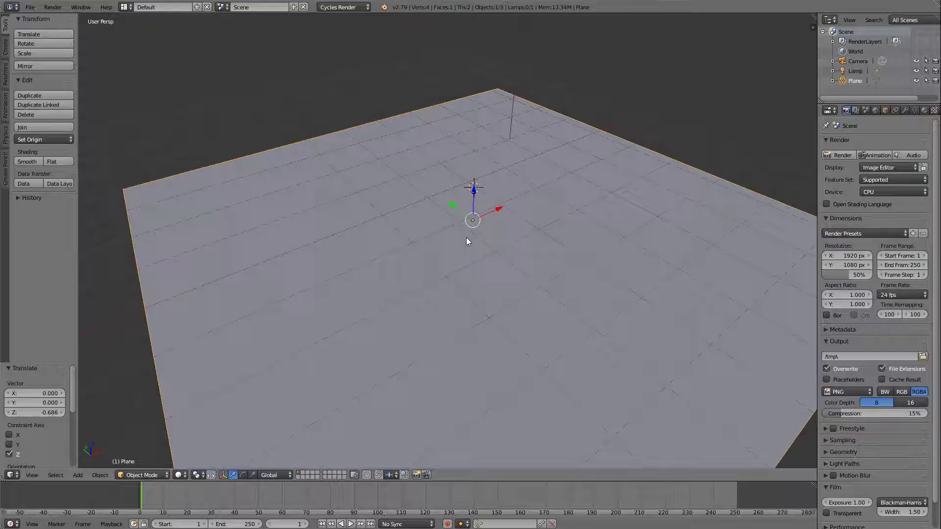
Step: Switch the plane to Edit Mode and toggle repeatedly between Object Mode and Edit Mode, ending in Edit Mode
left_click(146, 475)
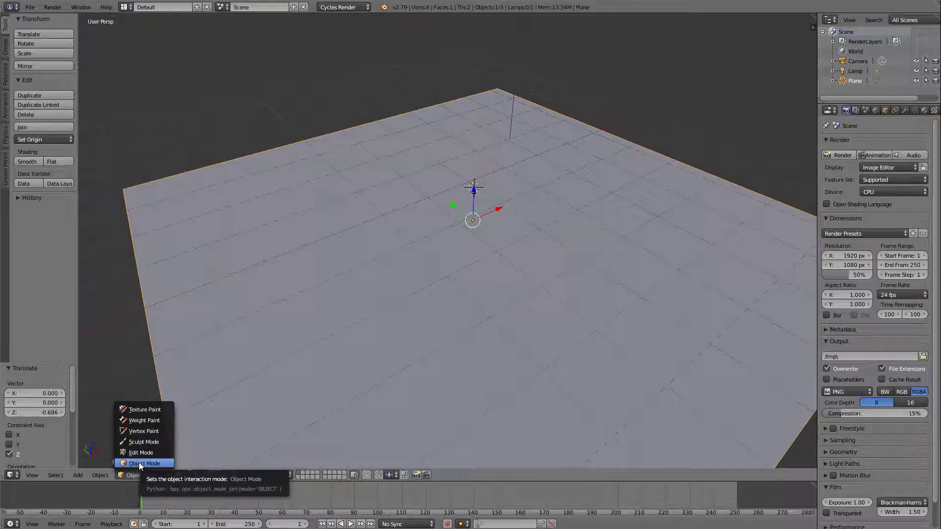
left_click(140, 453)
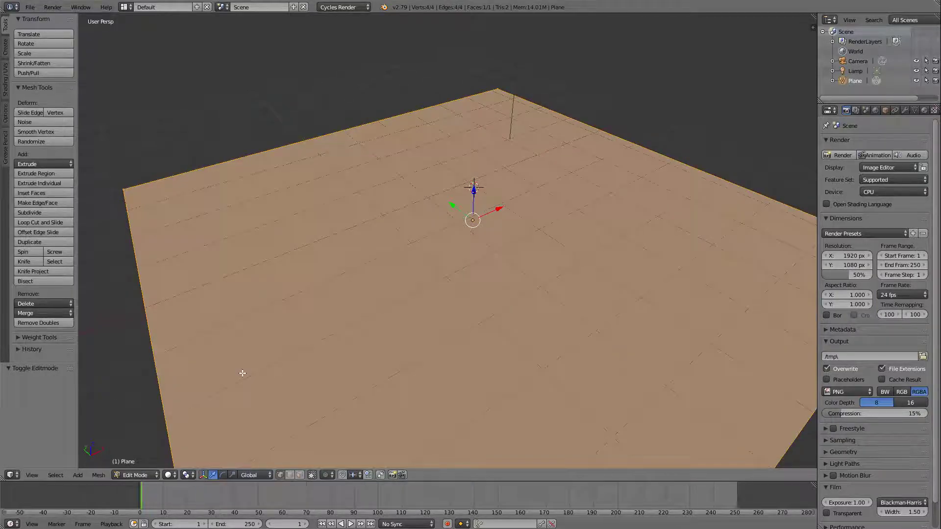
key("Tab")
key("Tab")
key("Tab")
key("Tab")
key("Tab")
key("Tab")
key("Tab")
key("Tab")
Step: Toggle the selection of the plane's whole mesh off and on several times, leaving everything selected
key("a")
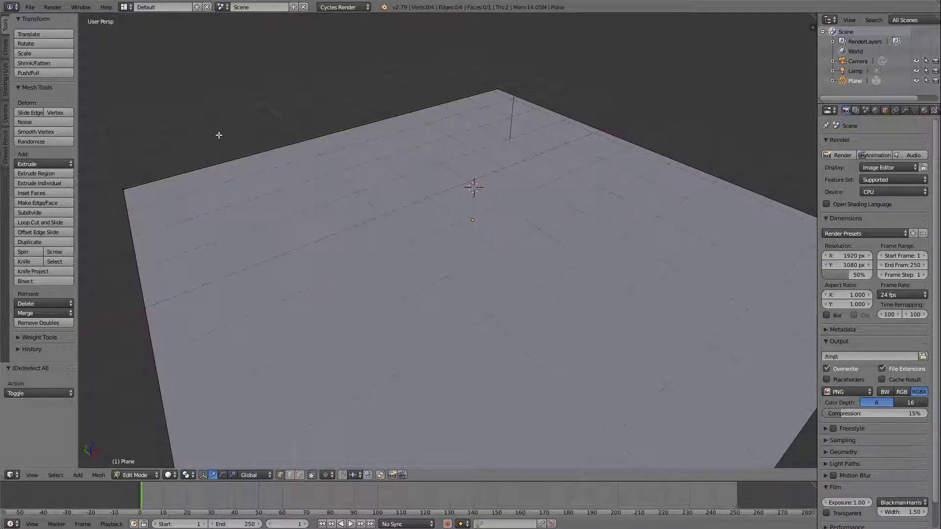
key("a")
key("a")
key("a")
key("a")
key("a")
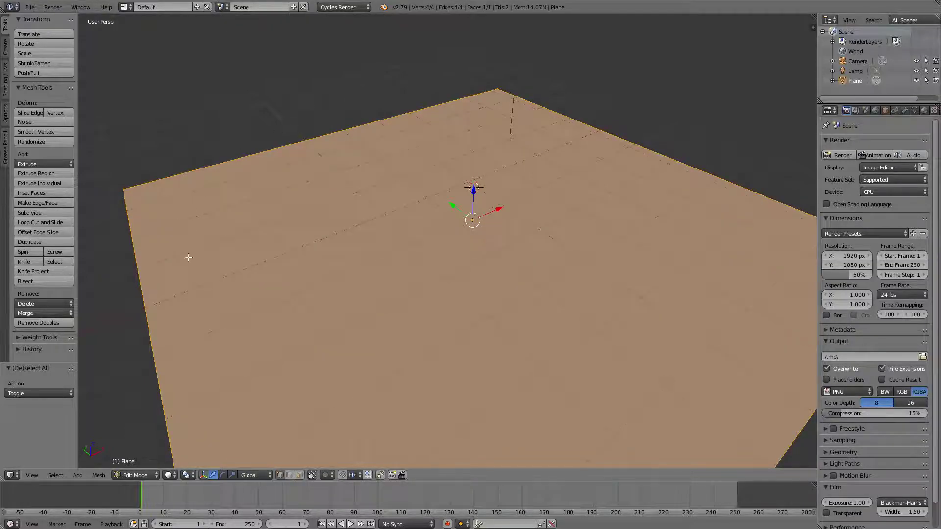
Step: Extrude the plane's face upward about 1.9 units into a box and undo the extrusion
middle_click_drag(501, 276, 495, 221)
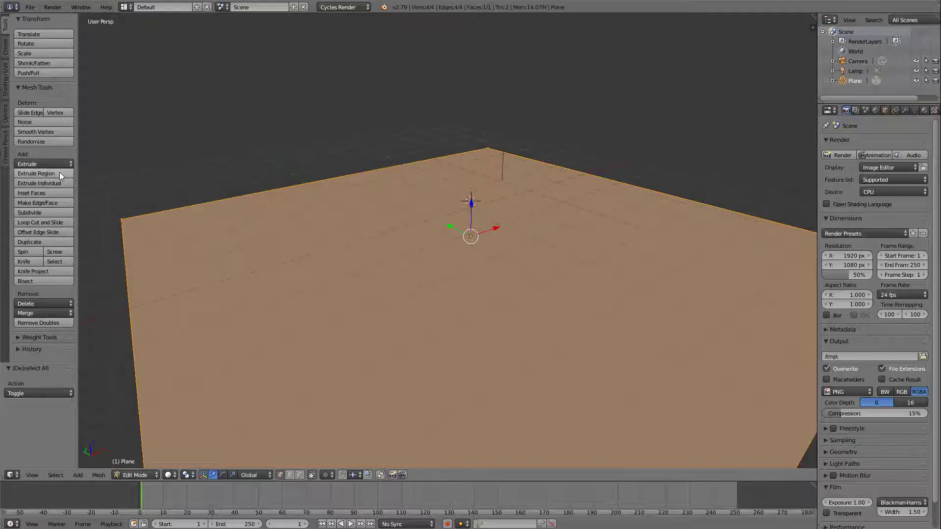
middle_click_drag(507, 228, 535, 212)
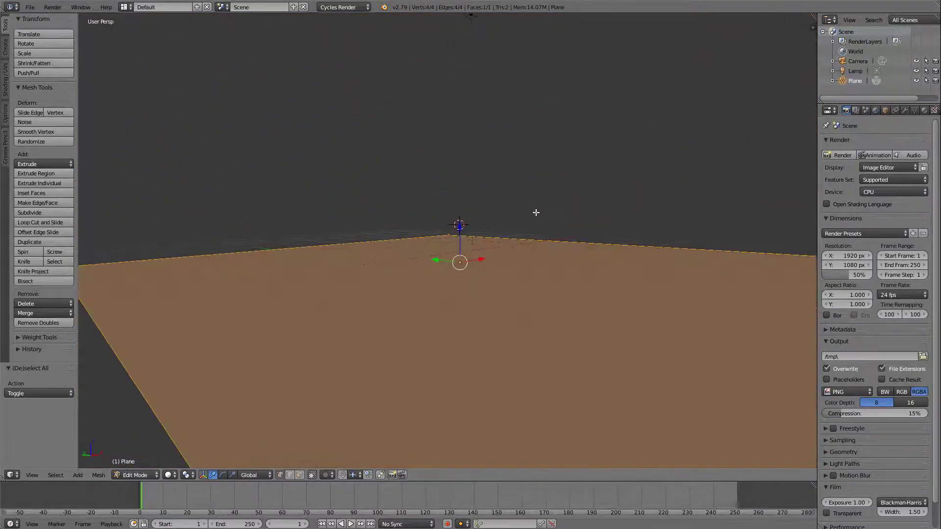
key("e")
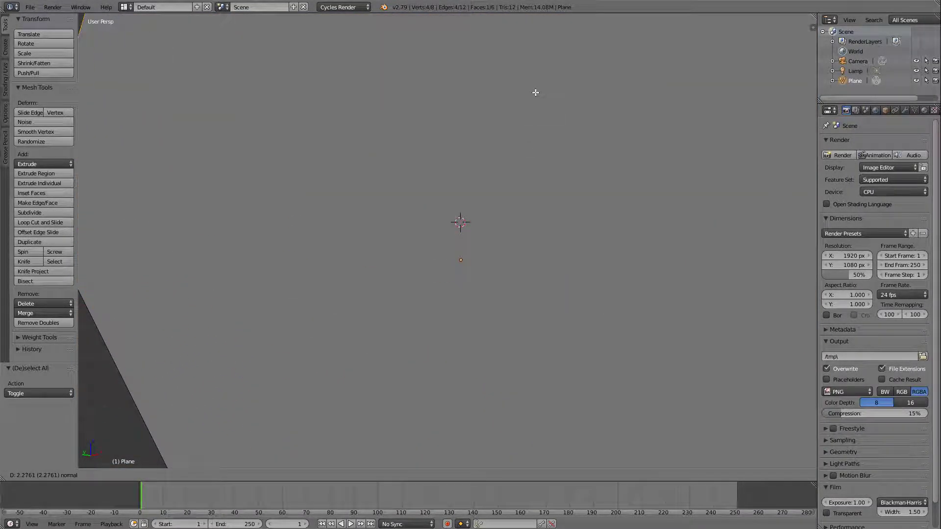
left_click(530, 118)
scroll(501, 178, "down", 2)
mouse_move(497, 172)
middle_mouse_down()
mouse_move(449, 188)
mouse_move(530, 153)
mouse_move(451, 185)
mouse_move(495, 166)
mouse_move(513, 179)
middle_mouse_up()
scroll(447, 187, "down", 1)
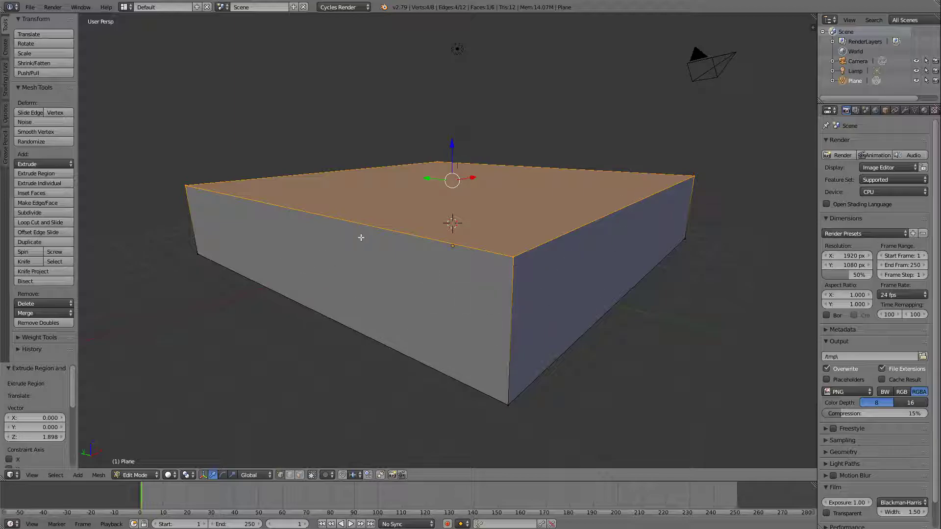
key("ctrl+z")
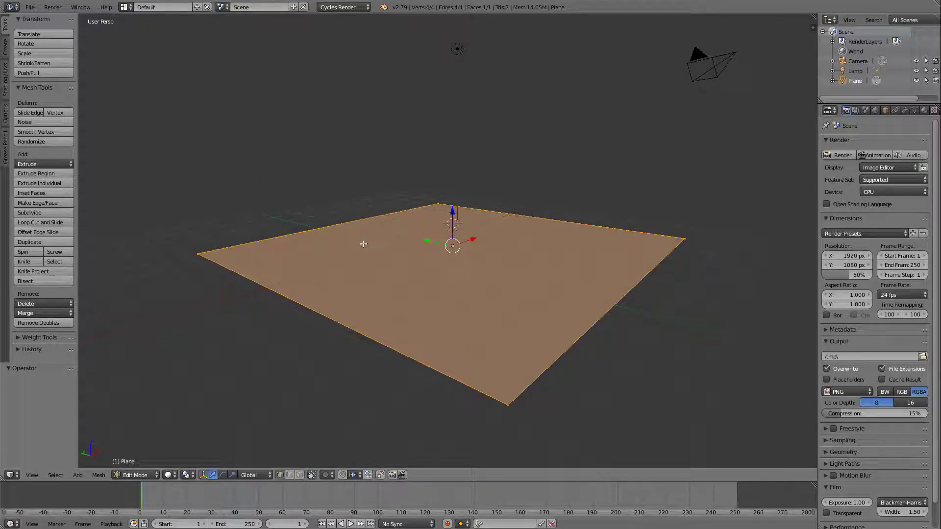
Step: Extrude the plane's face about 1.46 units constrained to the global Z axis and undo it
key("e")
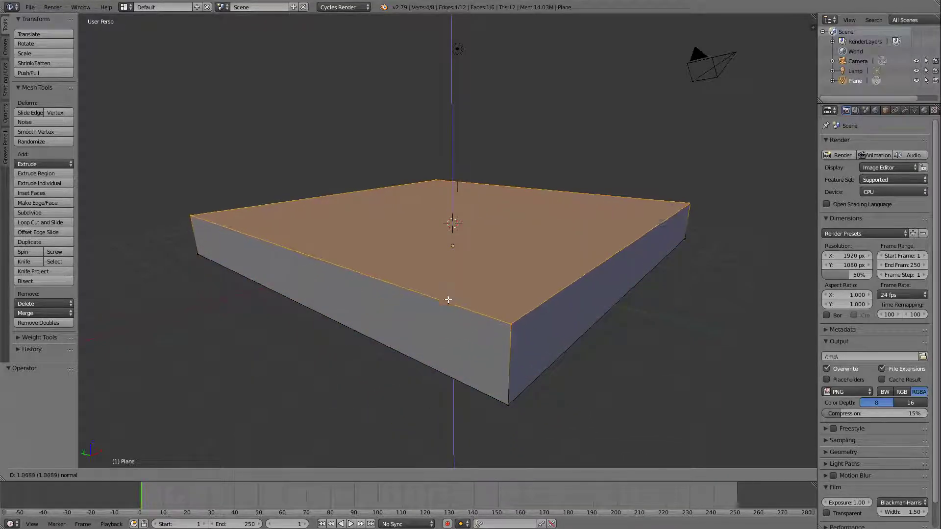
key("z")
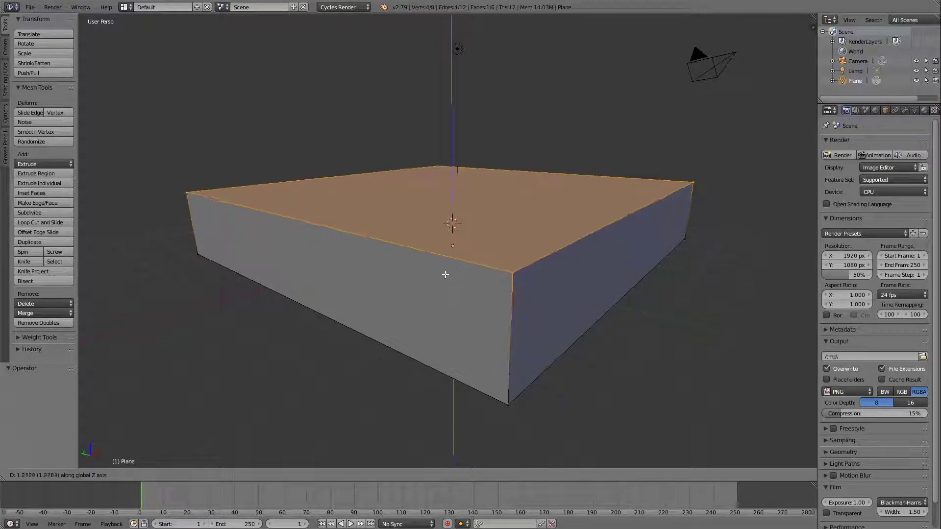
left_click(439, 287)
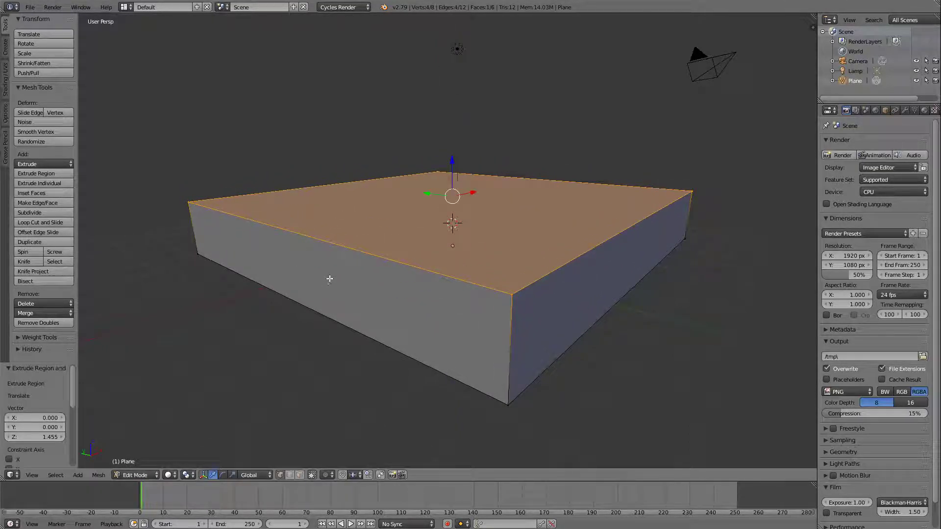
key("ctrl+z")
scroll(481, 299, "up", 1)
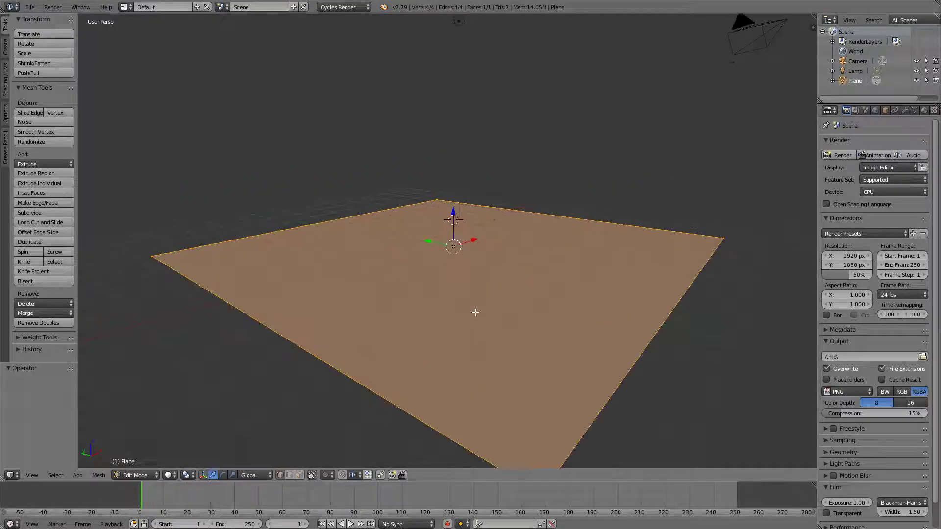
scroll(480, 300, "down", 1)
middle_click_drag(532, 220, 483, 250)
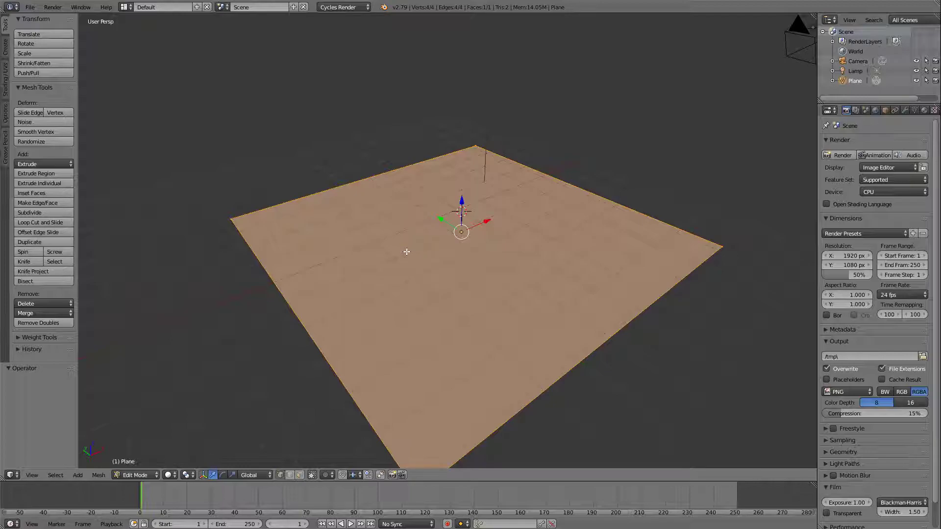
Step: Return the plane to Object Mode and delete it from the scene
key("x")
key("Tab")
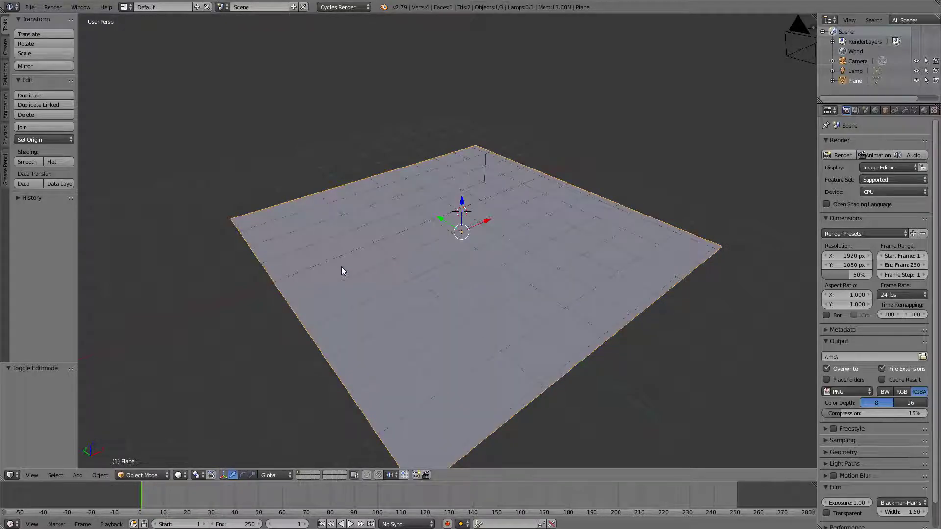
key("x")
left_click(342, 264)
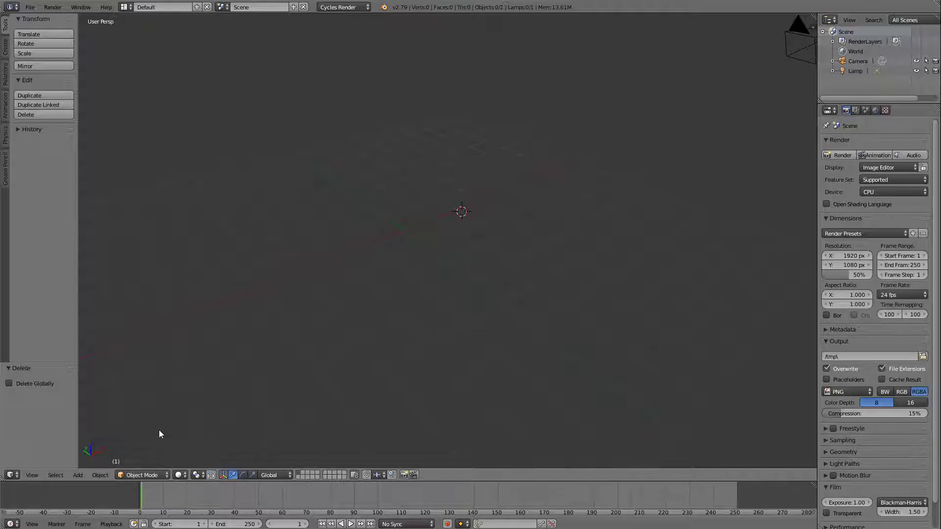
Step: Add a cube mesh at the 3D cursor and move it about -1.41 in X, 0.94 in Y and -0.19 in Z
key("shift+a")
mouse_move(313, 302)
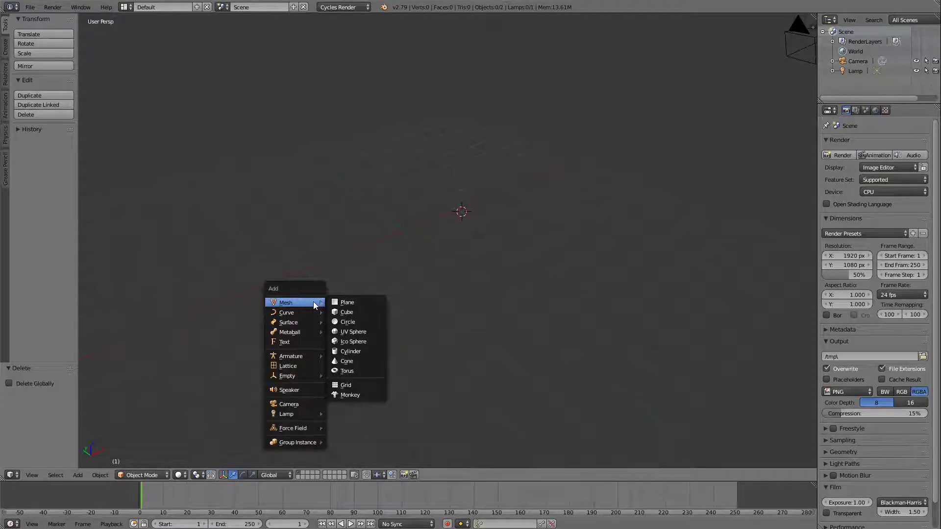
left_click(349, 313)
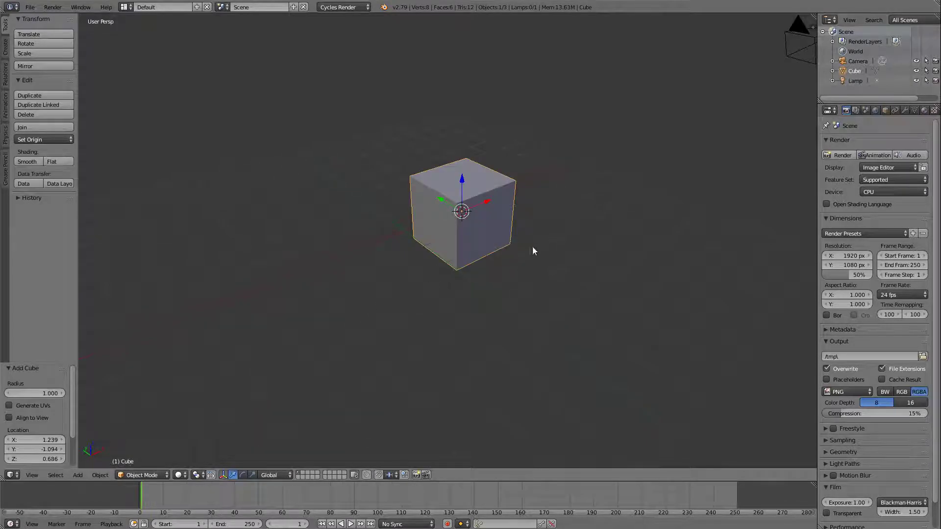
key("g")
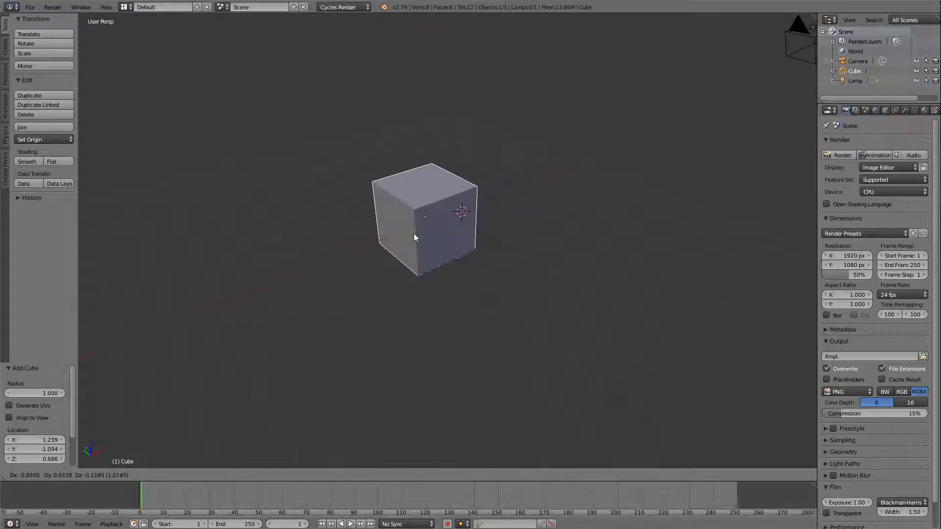
left_click(397, 240)
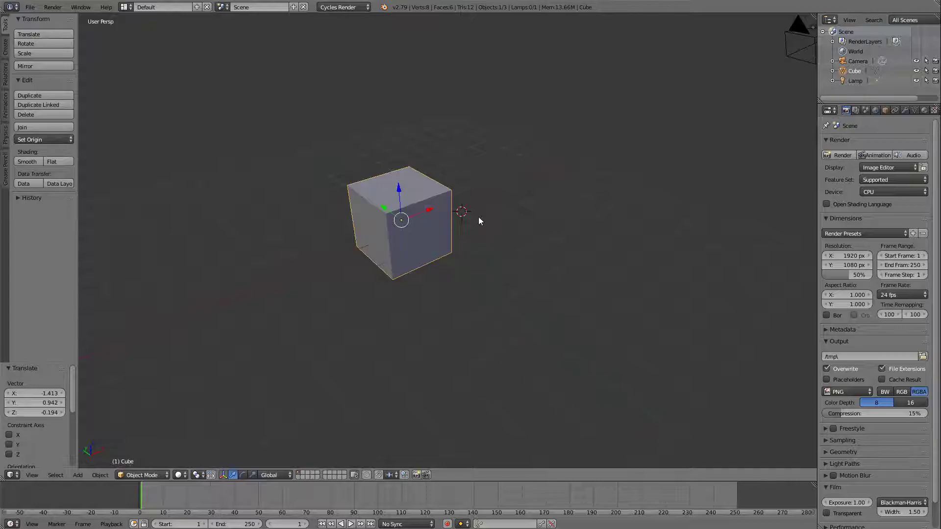
Step: Switch the new cube to Edit Mode for a close look at its mesh
scroll(434, 270, "up", 5)
mouse_move(492, 120)
middle_mouse_down()
mouse_move(540, 126)
mouse_move(494, 77)
mouse_move(481, 111)
mouse_move(504, 120)
mouse_move(470, 124)
mouse_move(484, 118)
mouse_move(484, 135)
mouse_move(390, 114)
mouse_move(433, 99)
mouse_move(484, 119)
middle_mouse_up()
scroll(278, 183, "down", 2)
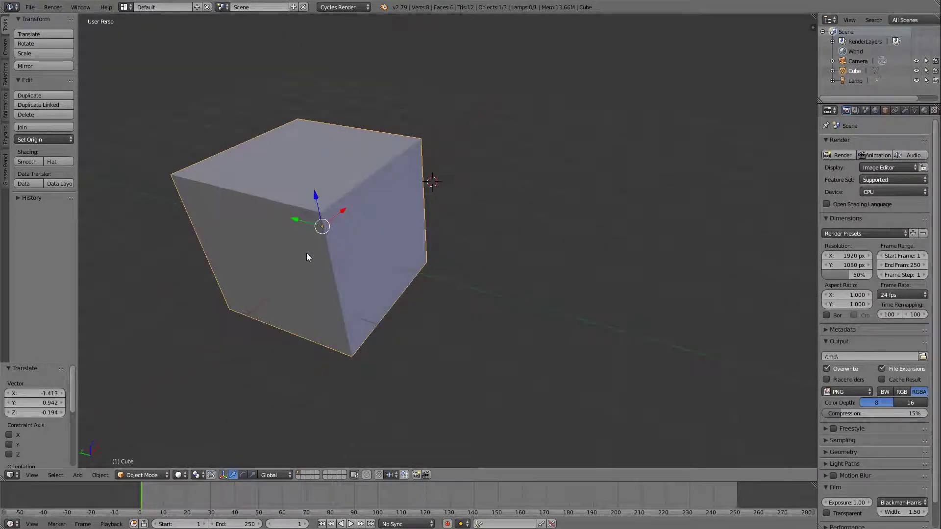
key("Tab")
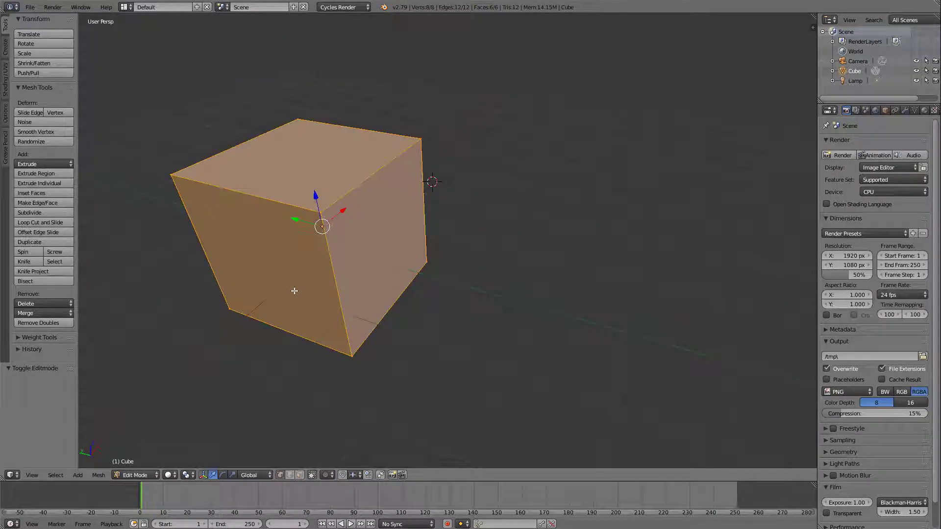
Step: Clear the mesh selection, select one side face of the cube and extrude it about 1.74 units along its normal
middle_click_drag(309, 212, 422, 201)
scroll(414, 232, "down", 3)
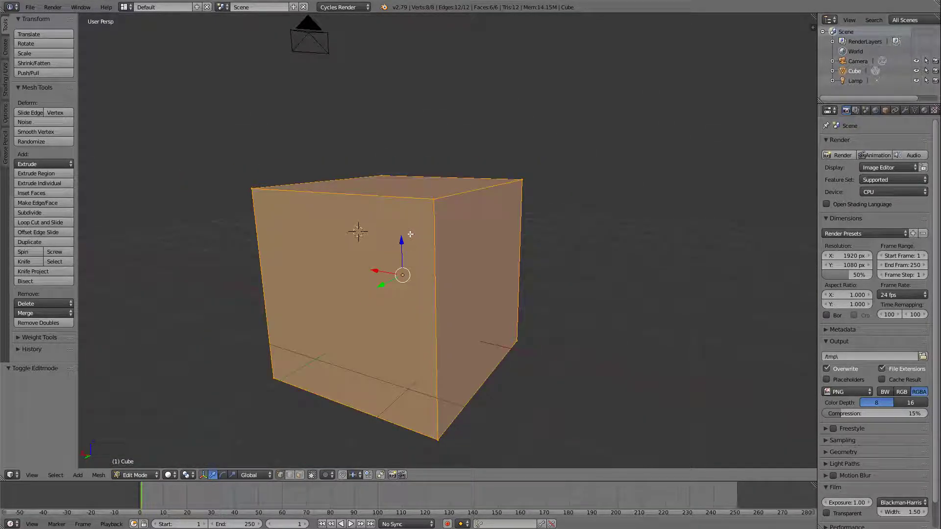
scroll(411, 237, "down", 1)
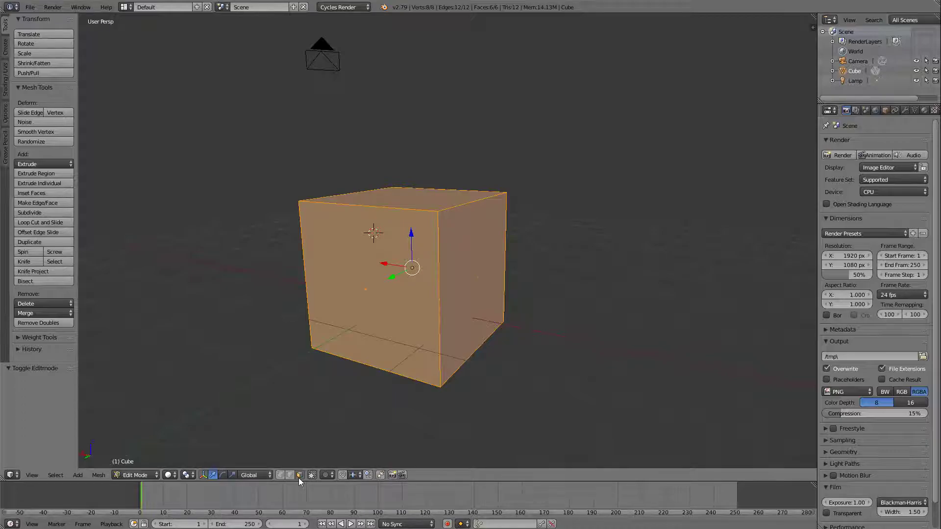
key("a")
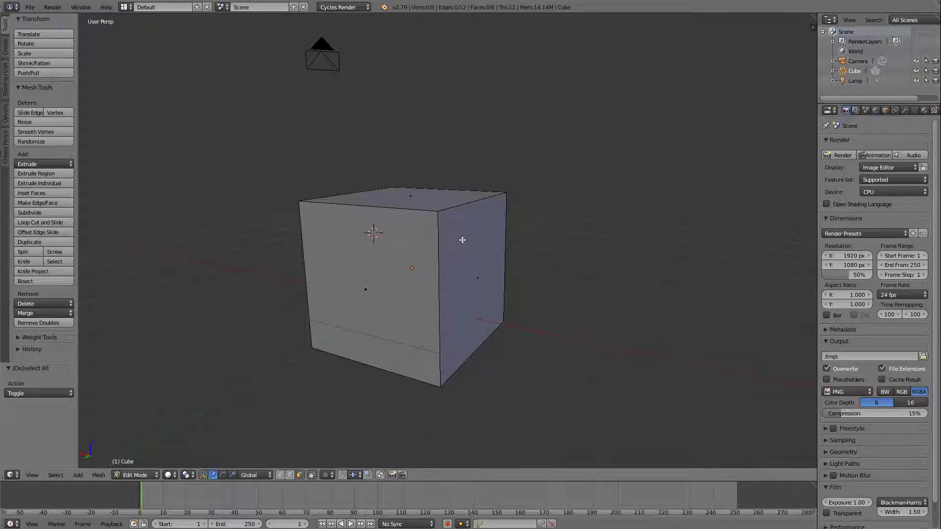
middle_click_drag(408, 219, 504, 233)
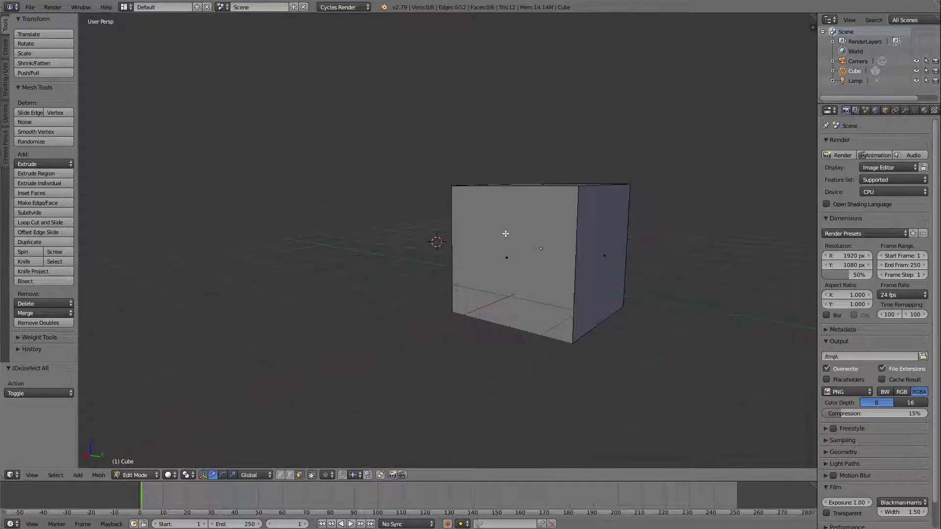
right_click(505, 233)
middle_click_drag(659, 249, 638, 240)
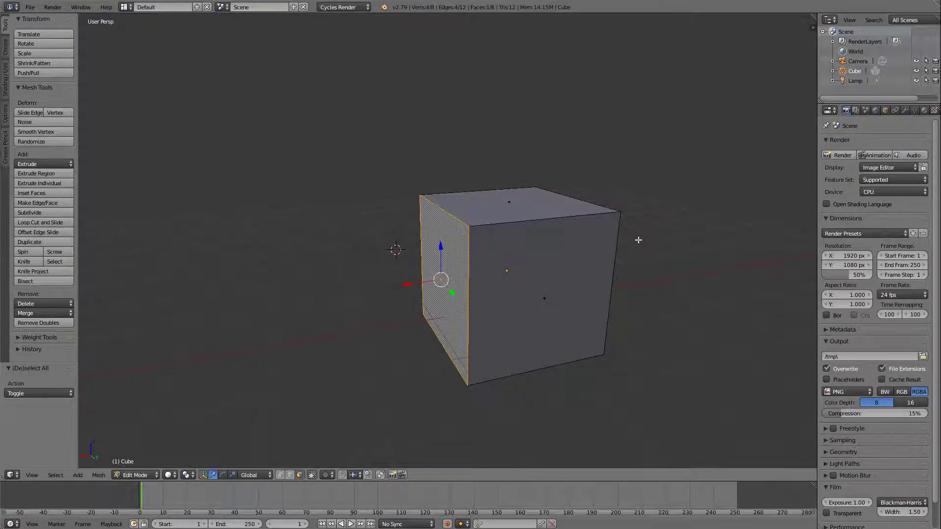
key("e")
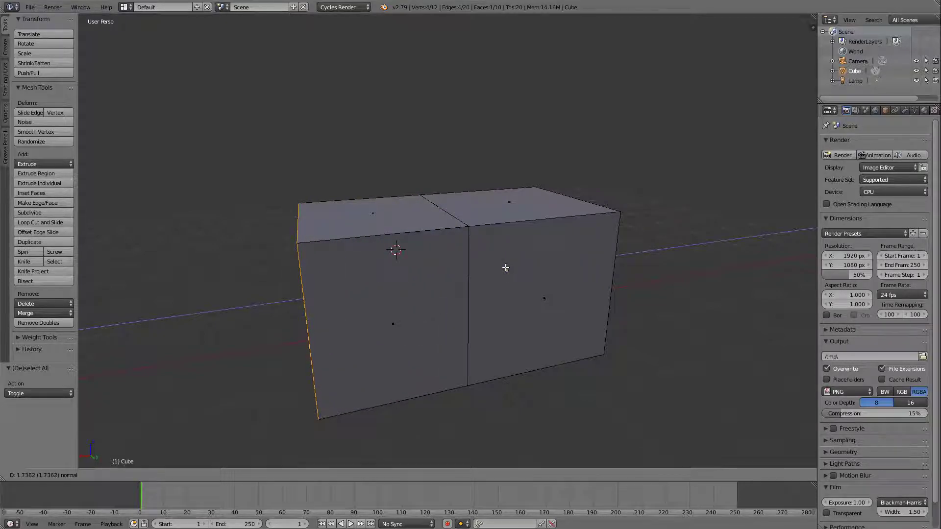
left_click(506, 268)
Step: Extrude the new block's adjacent side face about 1.56 units along its normal, at a right angle to the first extrusion
mouse_move(515, 280)
middle_mouse_down()
mouse_move(554, 289)
mouse_move(514, 230)
mouse_move(491, 267)
mouse_move(491, 290)
mouse_move(462, 286)
mouse_move(479, 248)
mouse_move(529, 273)
mouse_move(523, 278)
middle_mouse_up()
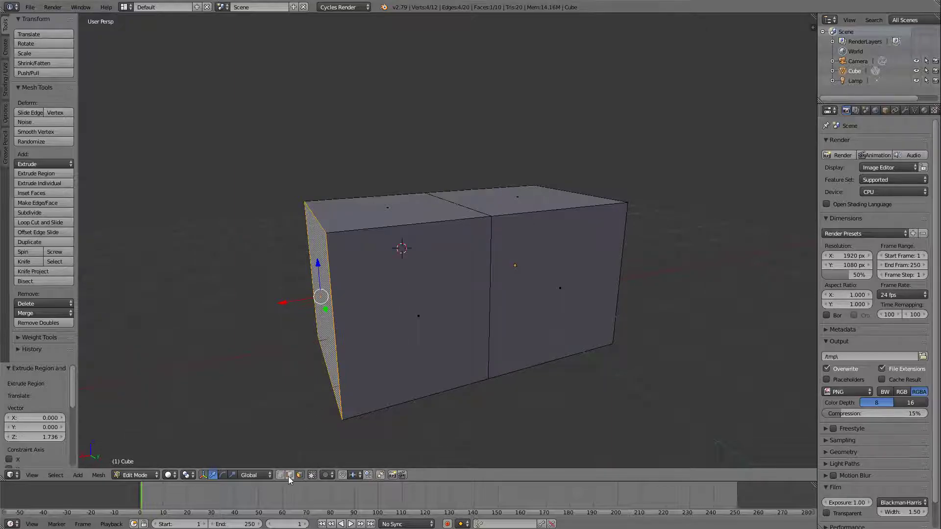
right_click(419, 282)
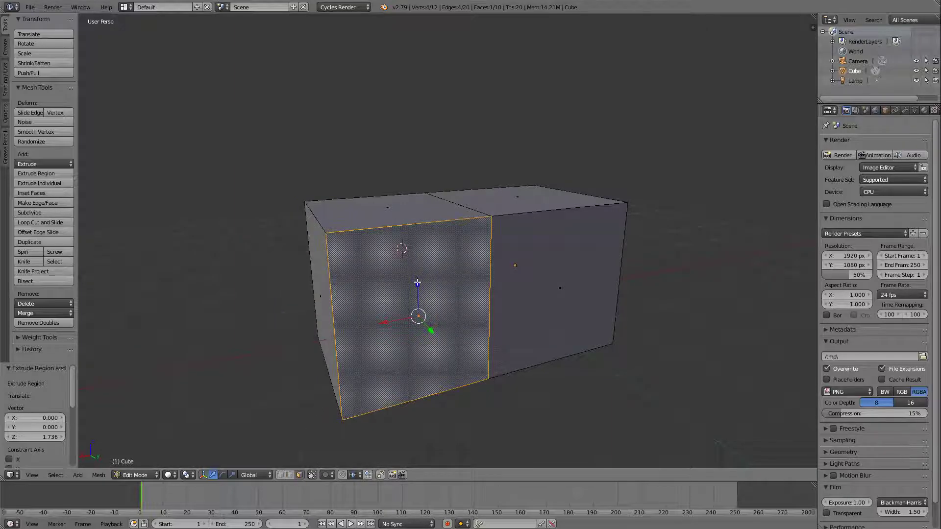
key("e")
left_click(502, 357)
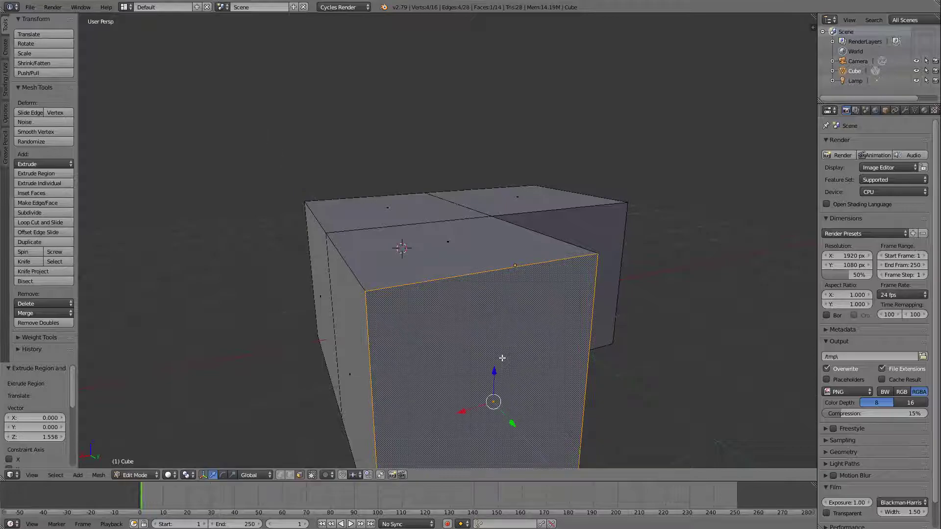
Step: Extrude the top face of the corner block between the two arms upward about 1.41 units
middle_click_drag(499, 224, 493, 306)
right_click(494, 307)
key("e")
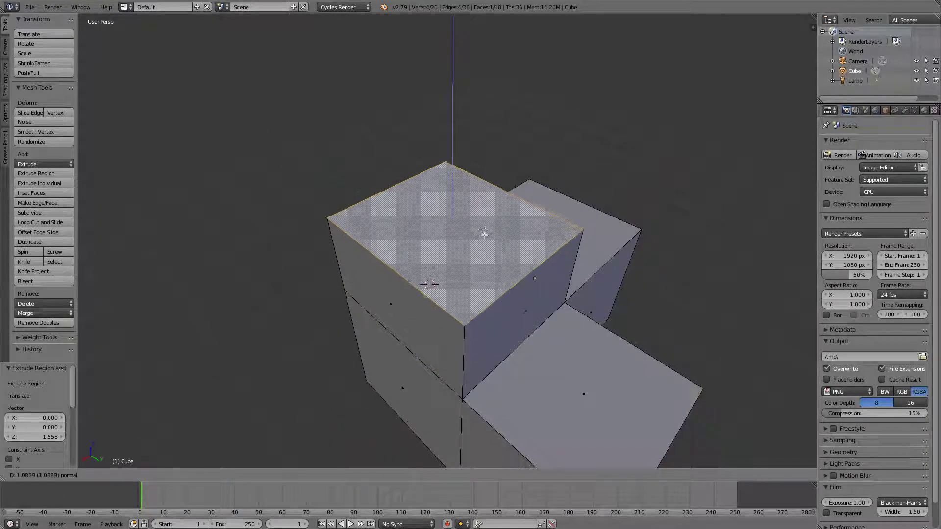
left_click(484, 217)
Step: Extrude the raised block's outer side face, opposite the original cube, about 1.11 units along its normal
right_click(405, 295)
key("e")
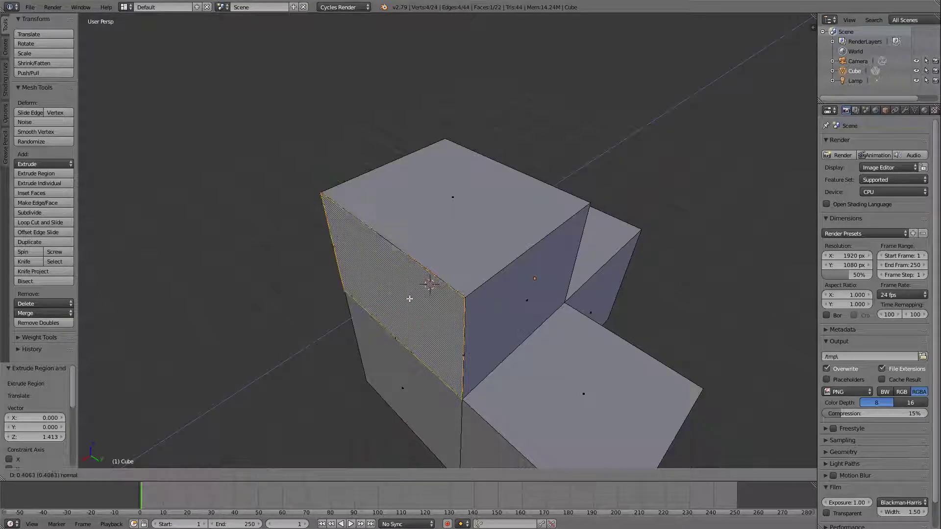
left_click(321, 354)
Step: Extrude a side face of the raised block inward about 0.42 units and undo it
middle_click_drag(321, 355, 448, 311)
right_click(409, 286)
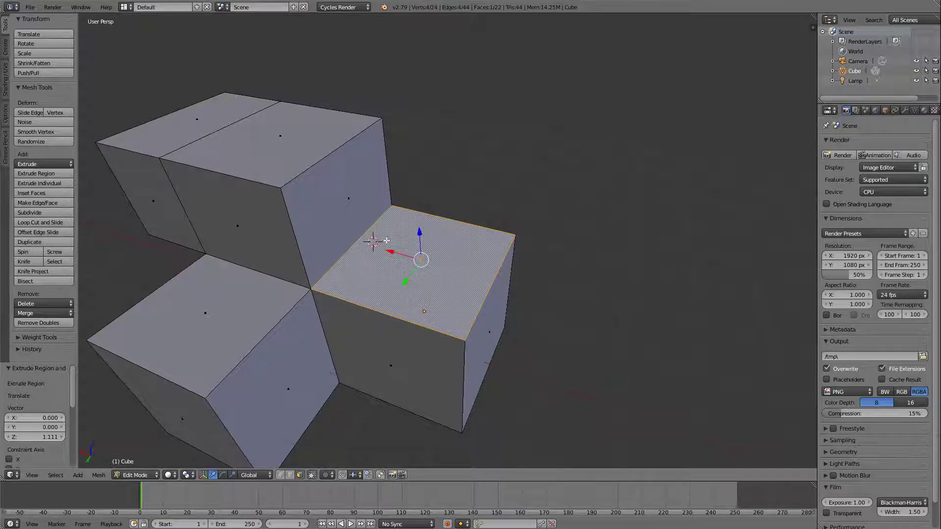
right_click(347, 209)
key("e")
left_click(338, 216)
middle_click_drag(338, 216, 371, 226)
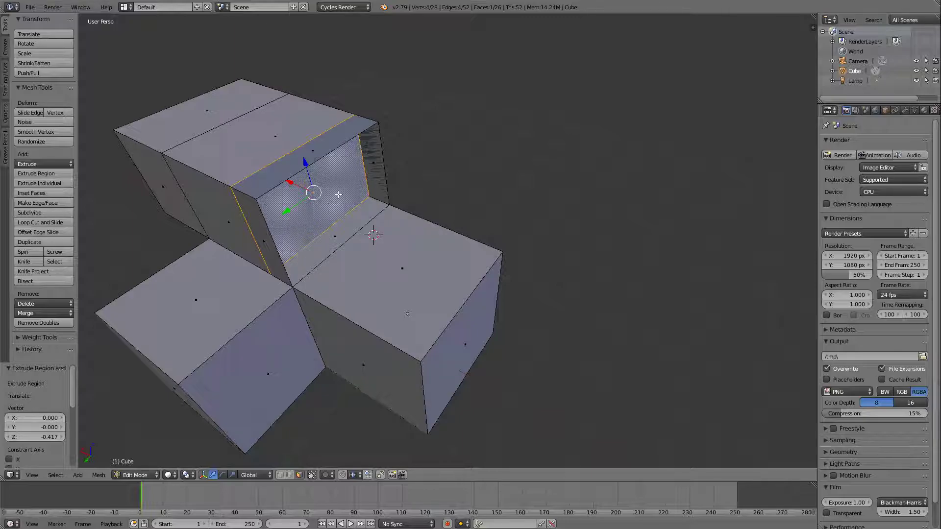
key("ctrl+z")
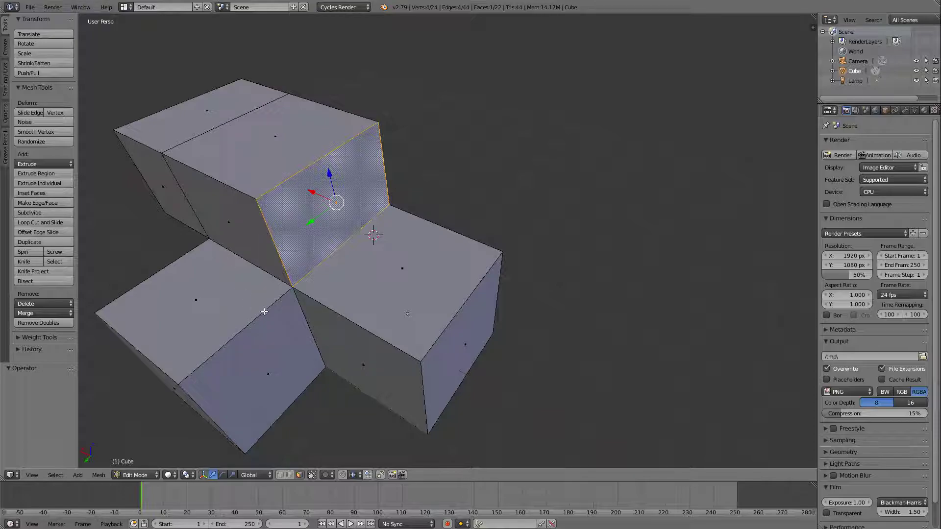
Step: Examine how face select mode picks individual faces by selecting several faces around the extruded blocks
middle_click_drag(322, 288, 527, 367)
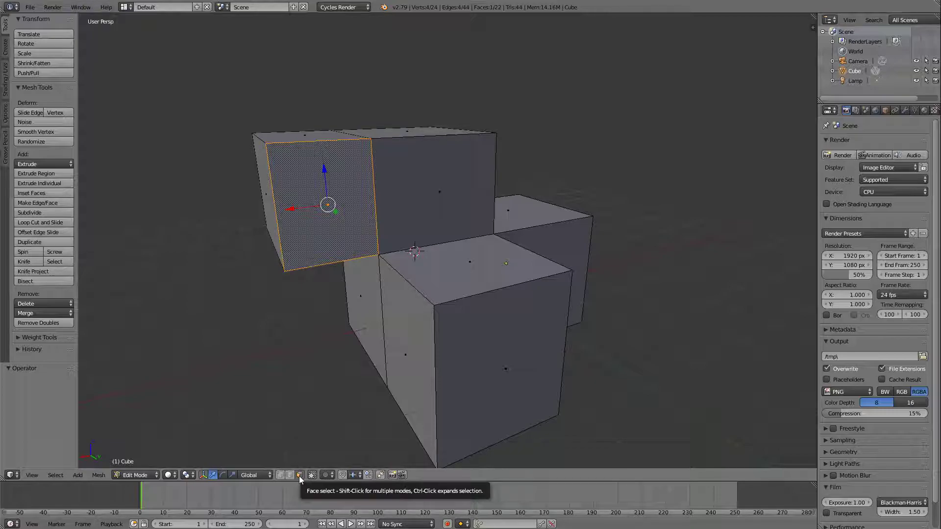
right_click(387, 222)
right_click(400, 312)
right_click(428, 273)
right_click(354, 288)
right_click(392, 213)
right_click(349, 205)
right_click(393, 132)
right_click(328, 152)
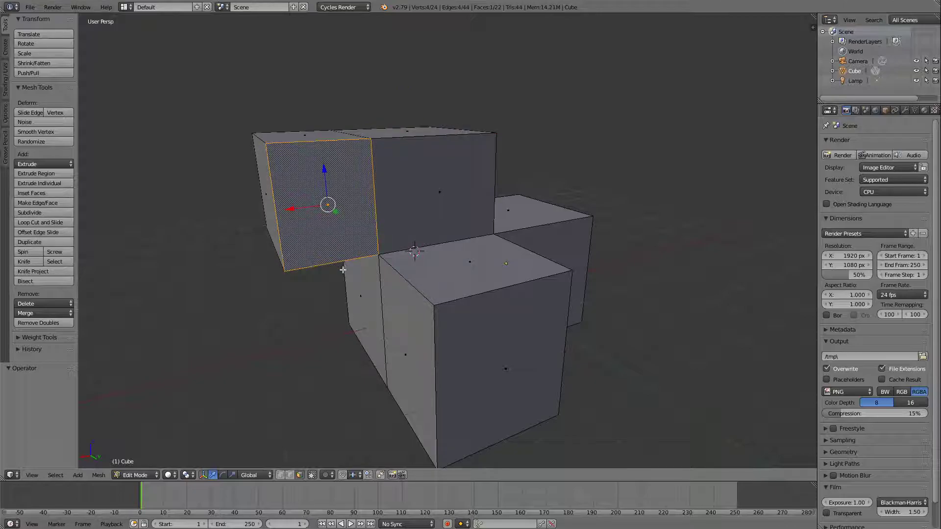
Step: Switch to edge select mode and select the edge dividing the upper block's top surface
left_click(289, 475)
right_click(377, 221)
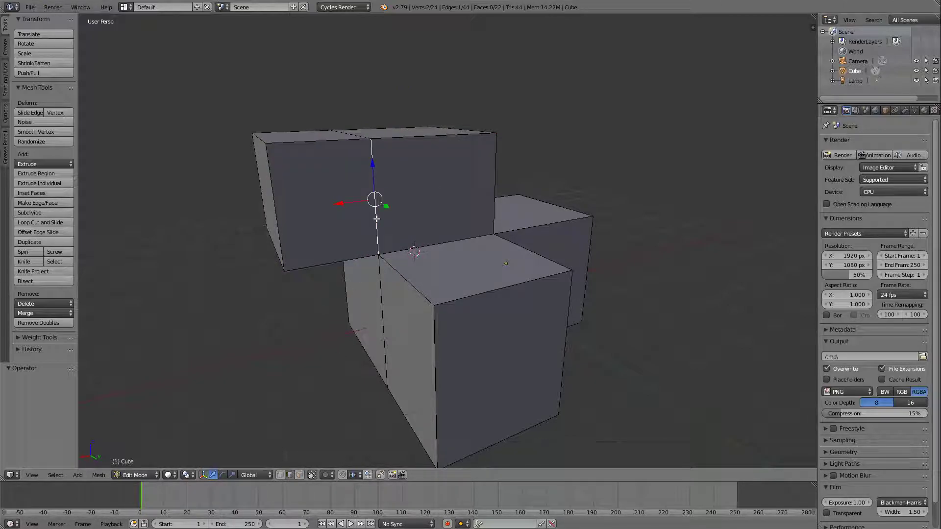
middle_click_drag(430, 212, 332, 211)
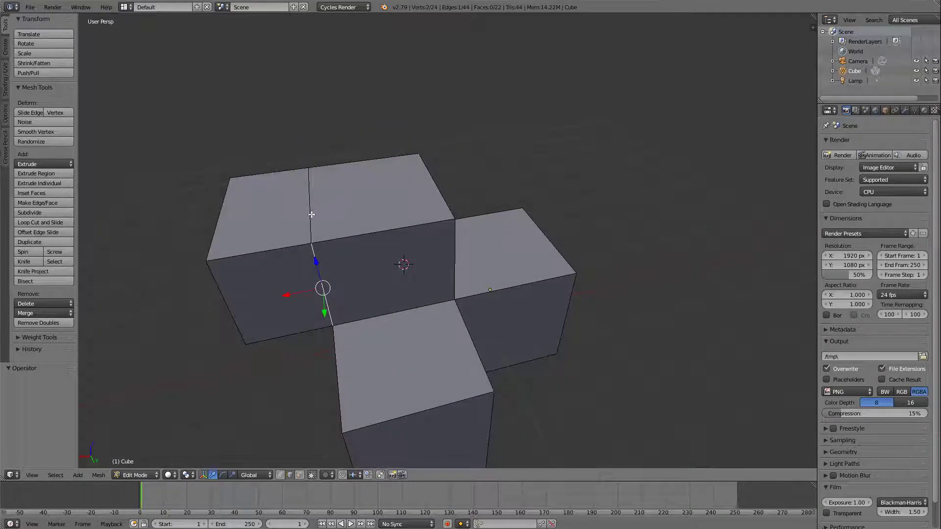
right_click(310, 214)
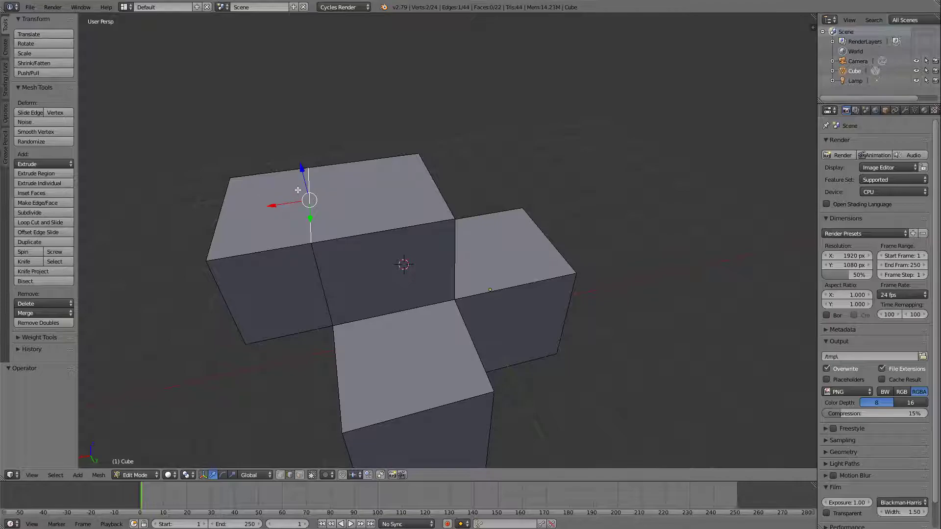
Step: Extrude the selected top edge about -0.11 in X, -0.59 in Y and 0.79 in Z and undo it
key("e")
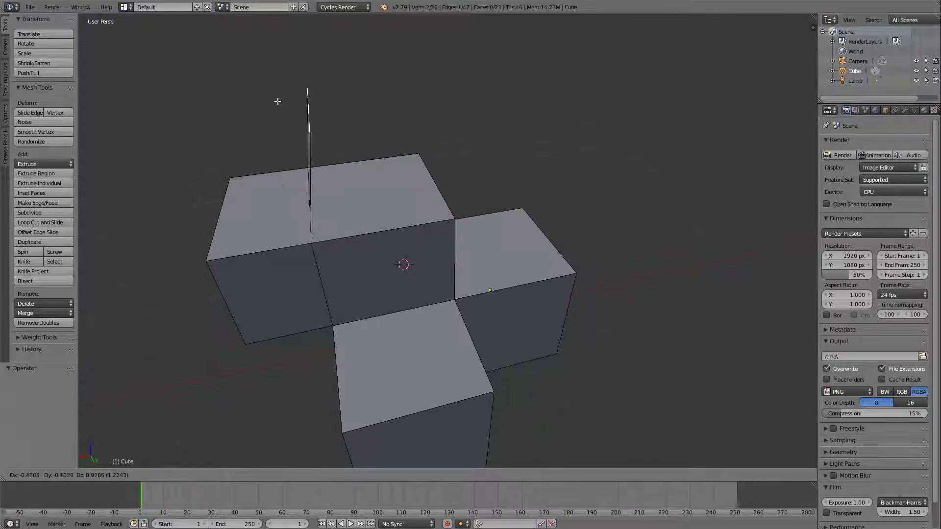
left_click(293, 119)
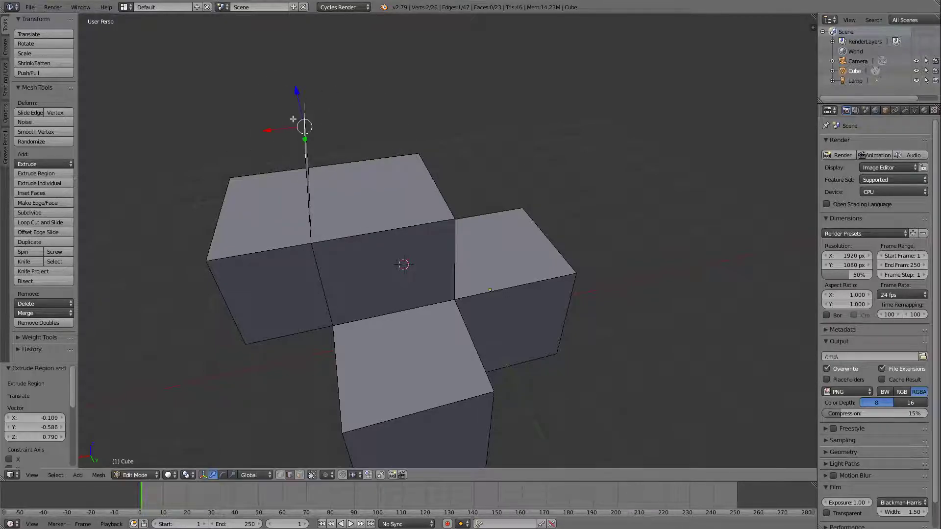
key("ctrl+z")
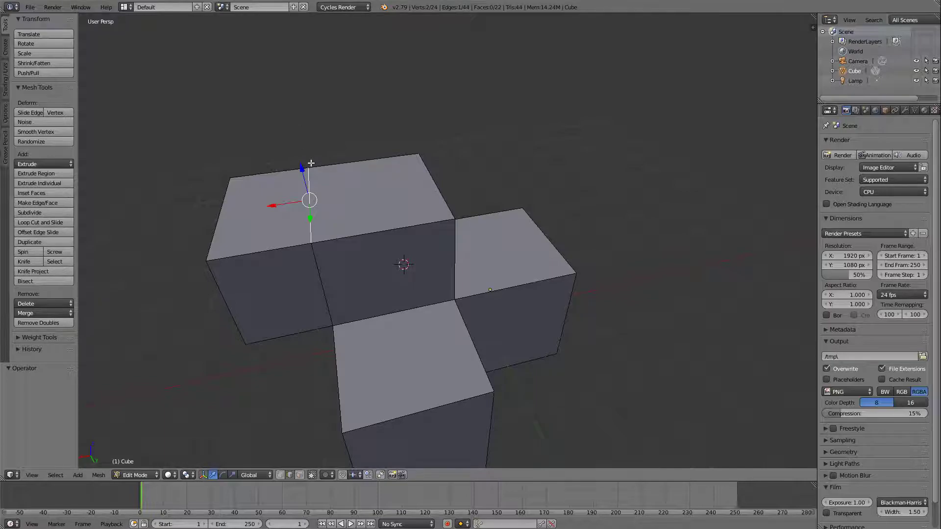
Step: Move the top dividing edge about -0.56 in Y and 0.71 in Z to form a roof-like ridge
key("g")
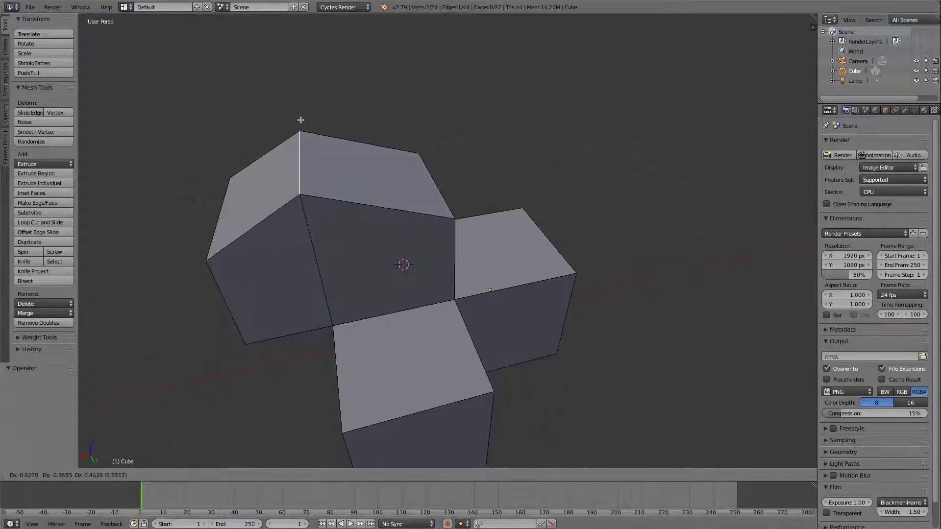
left_click(299, 97)
Step: Move the vertical edge below the ridge's end about -0.17 in X, 0.38 in Y and -0.24 in Z
middle_click_drag(299, 97, 452, 128)
middle_click_drag(415, 104, 433, 126)
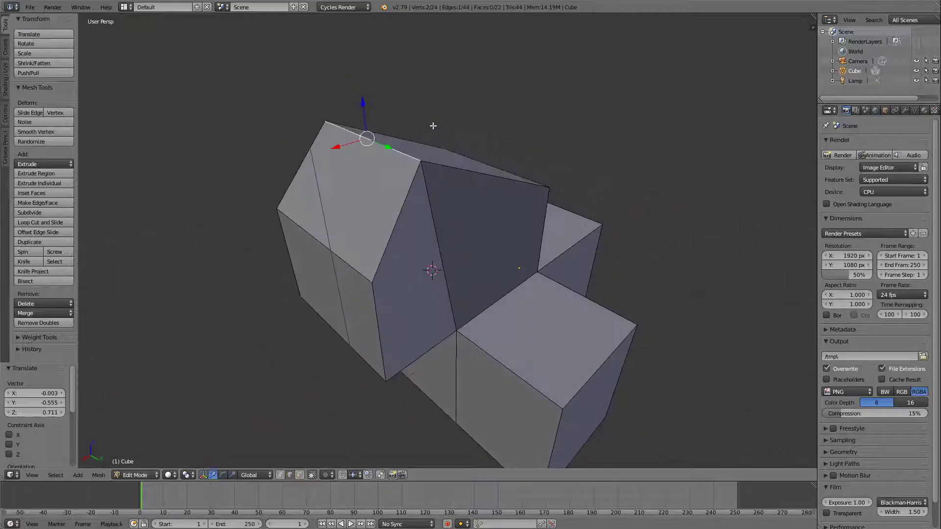
right_click(438, 221)
key("g")
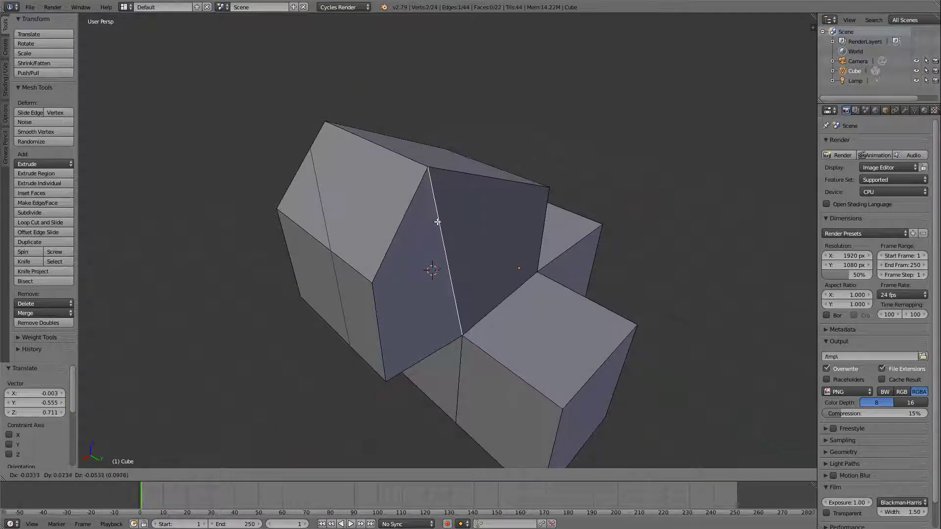
left_click(464, 242)
Step: Examine edge selection by selecting the different edges that meet at the inner corner shared by the blocks
middle_click_drag(493, 360, 316, 236)
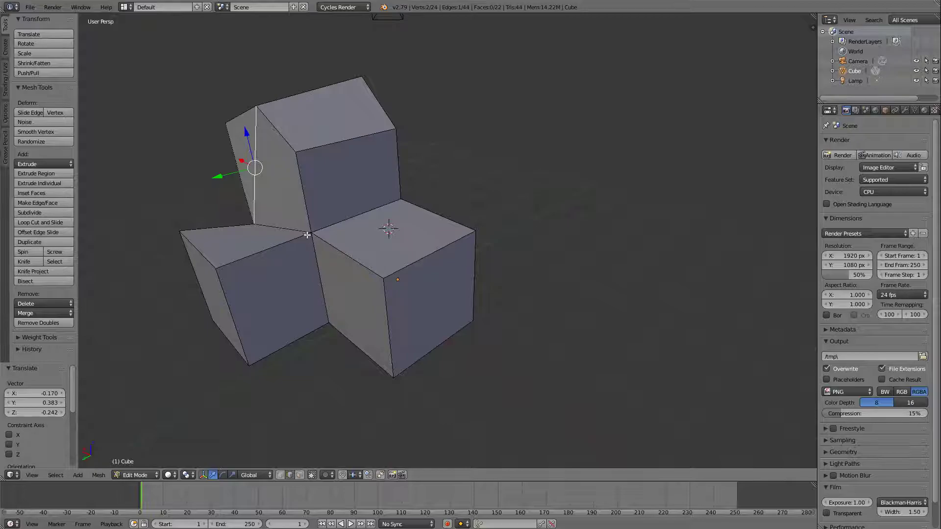
right_click(314, 248)
right_click(305, 238)
right_click(309, 222)
right_click(298, 230)
right_click(310, 238)
right_click(309, 223)
right_click(305, 234)
right_click(298, 251)
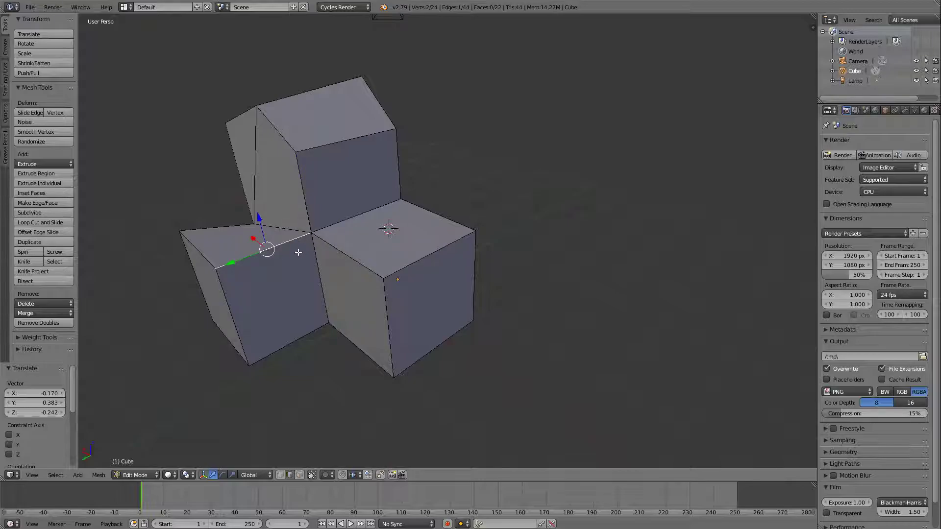
right_click(314, 258)
right_click(330, 242)
right_click(281, 245)
Step: Switch to vertex select mode, select the inner corner vertex shared by the blocks and frame it for a close look
left_click(282, 477)
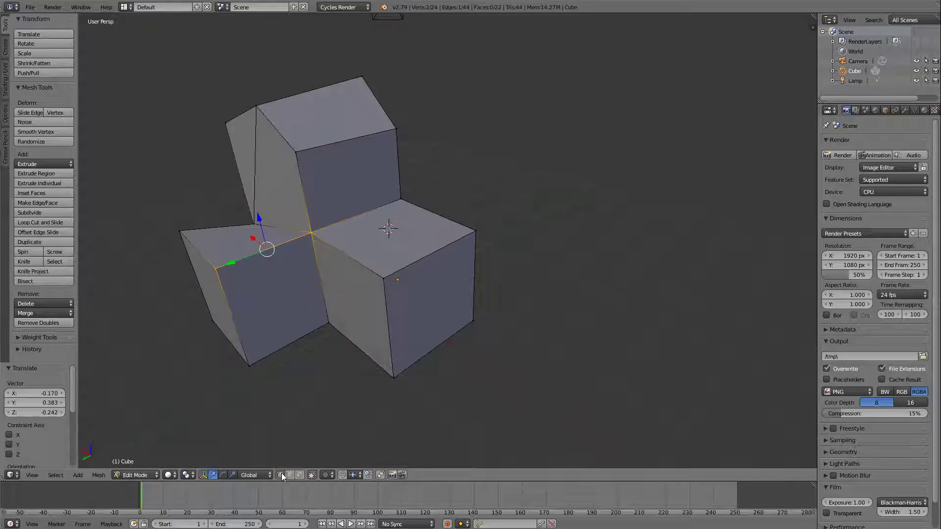
right_click(309, 233)
scroll(311, 248, "up", 5)
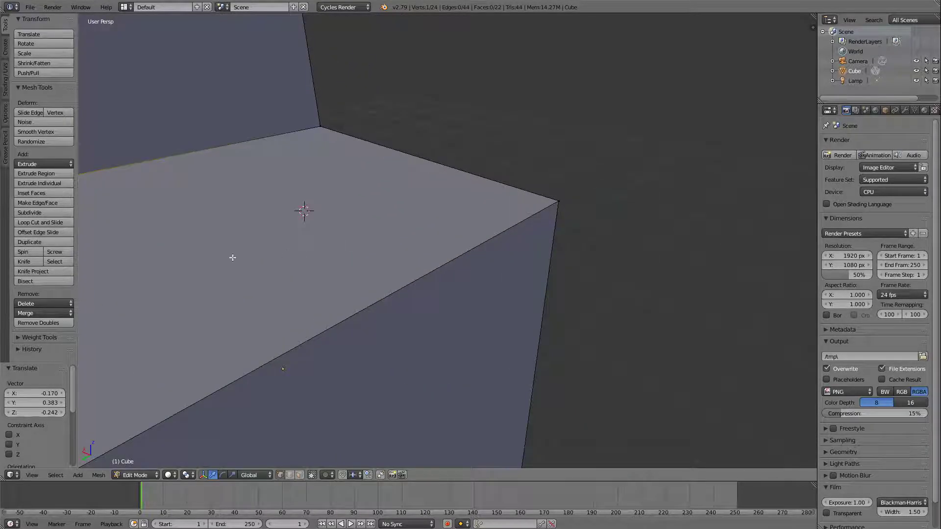
key("KP_Decimal")
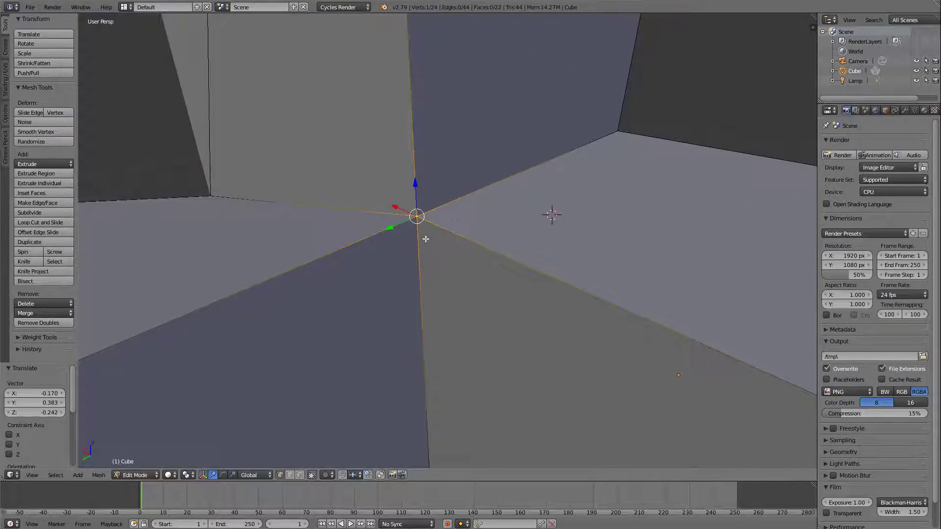
scroll(416, 233, "up", 2)
middle_click_drag(436, 162, 456, 180, "shift")
scroll(453, 287, "up", 2)
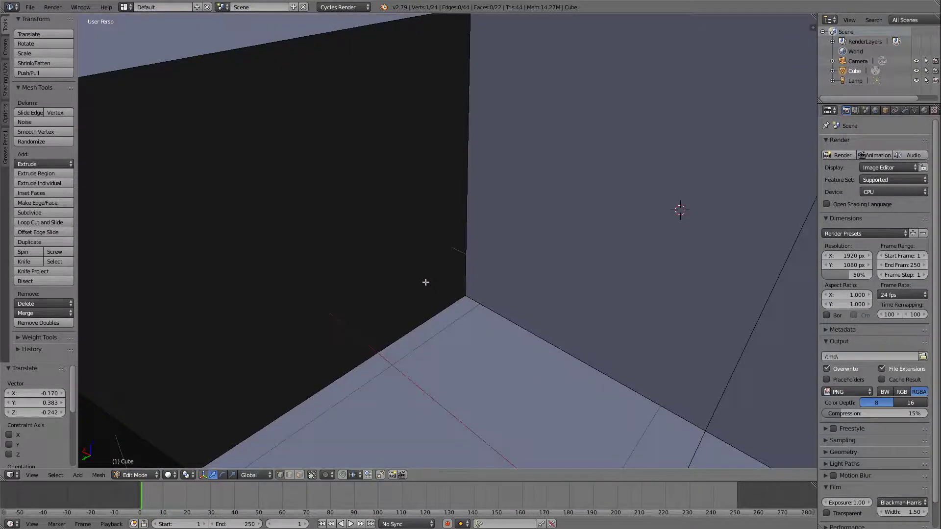
scroll(425, 282, "down", 1)
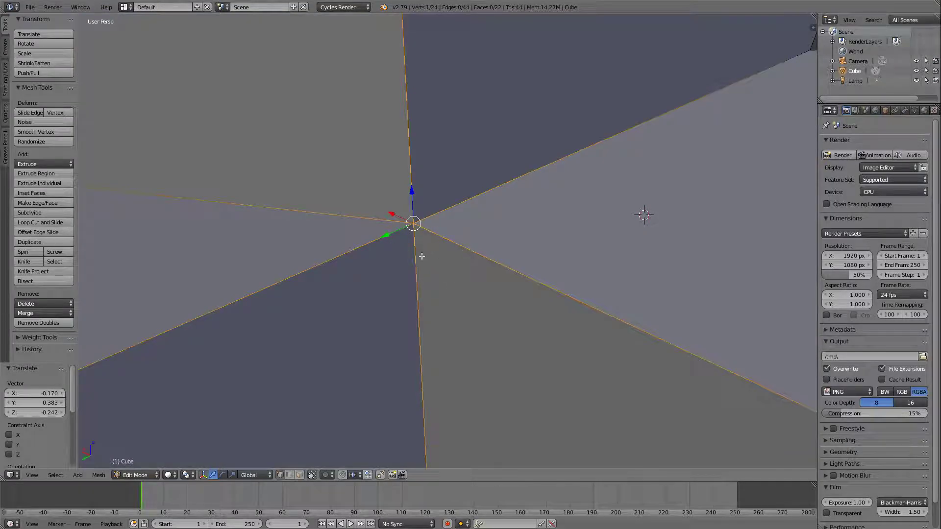
Step: Move the shared corner vertex about -1.55 in X, -0.31 in Y and 1.58 in Z
scroll(421, 255, "down", 6)
middle_click_drag(464, 255, 534, 245)
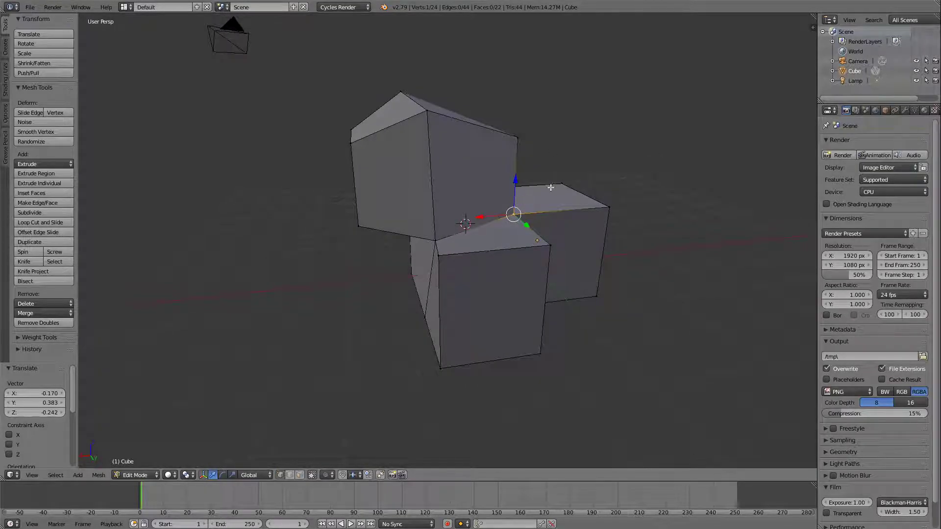
key("g")
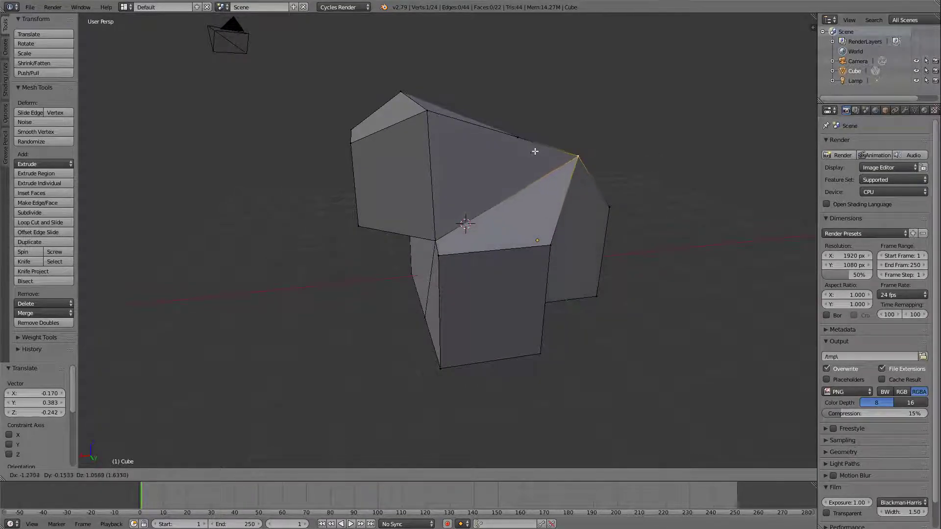
left_click(546, 120)
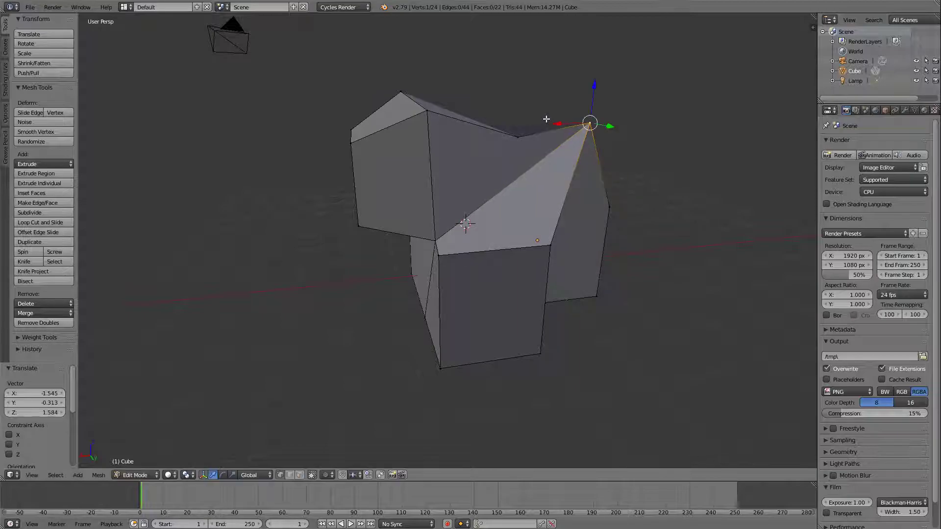
Step: Return the edited cube to Object Mode and delete every object in the scene, including the camera and lamp
middle_click_drag(626, 156, 435, 174)
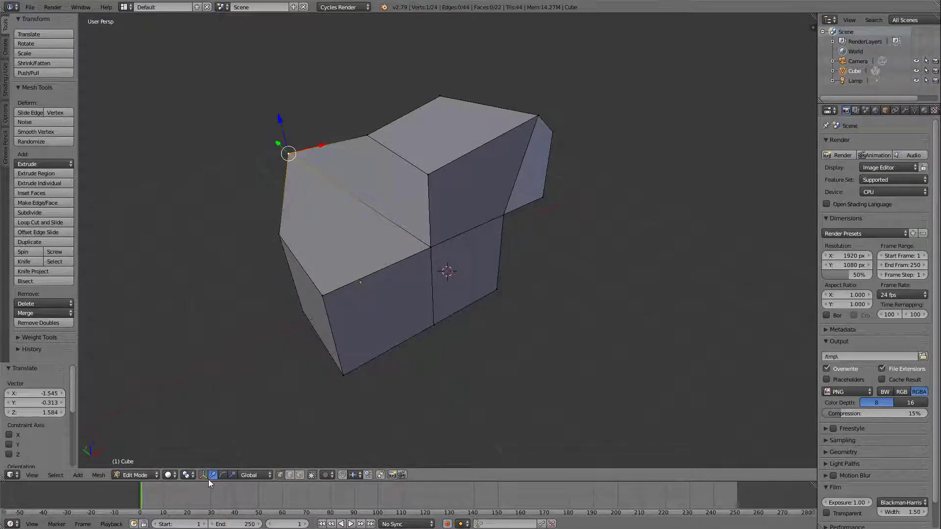
left_click(124, 476)
left_click(131, 463)
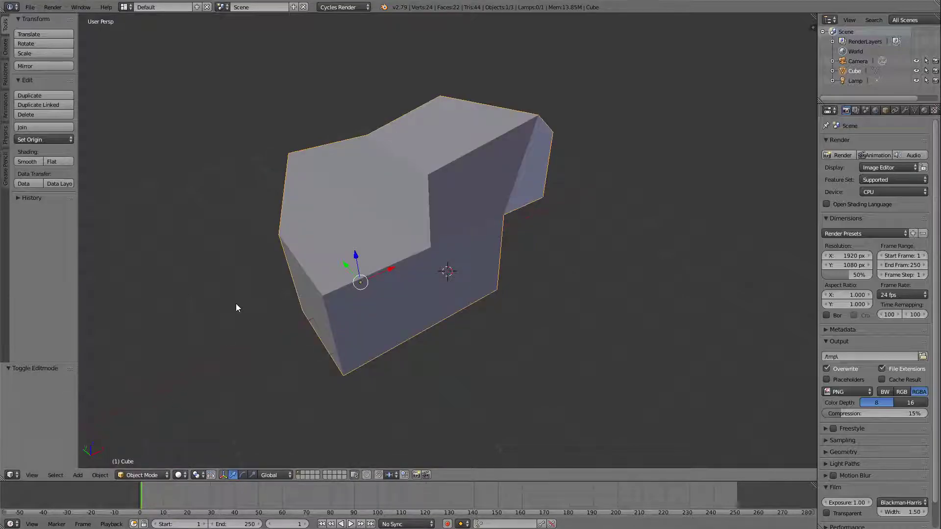
key("a")
key("a")
key("x")
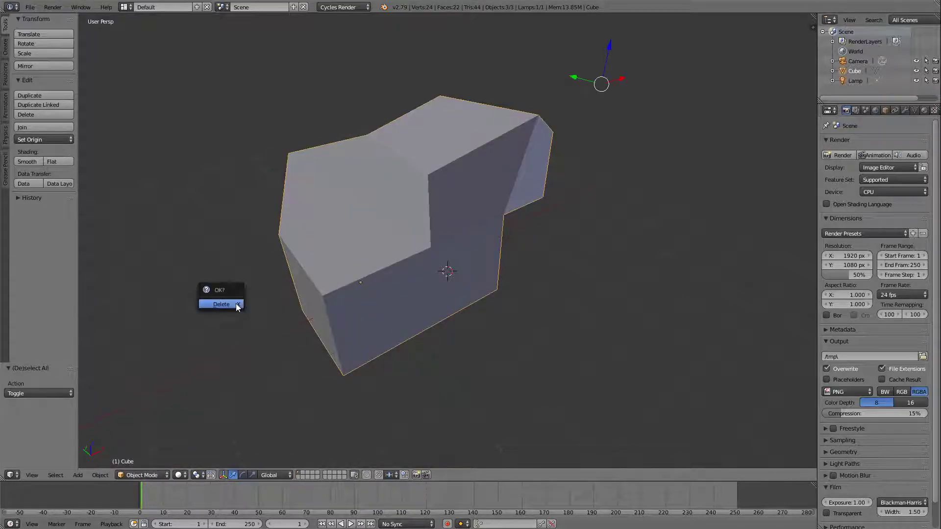
left_click(236, 305)
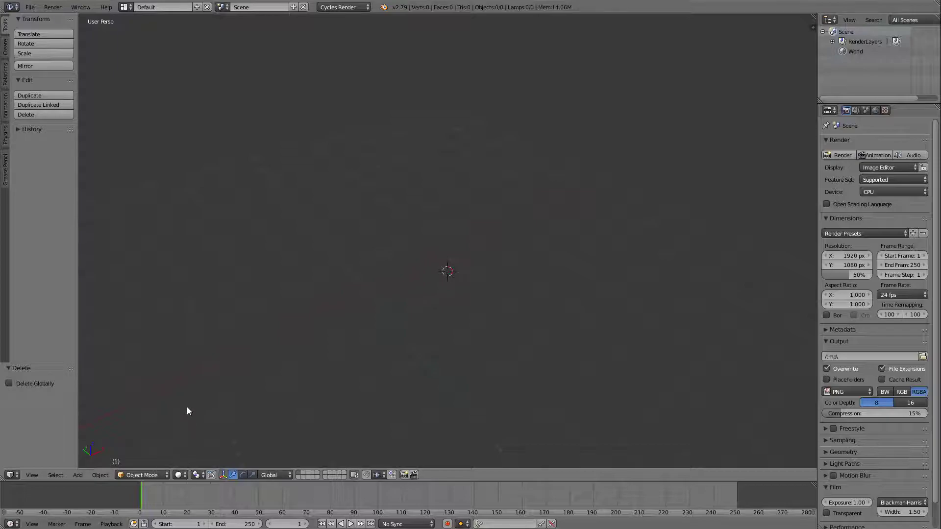
Step: Add an ico sphere with 2 subdivisions and move it about -0.09 in X, 1.46 in Y and 1.51 in Z
key("shift+a")
mouse_move(160, 385)
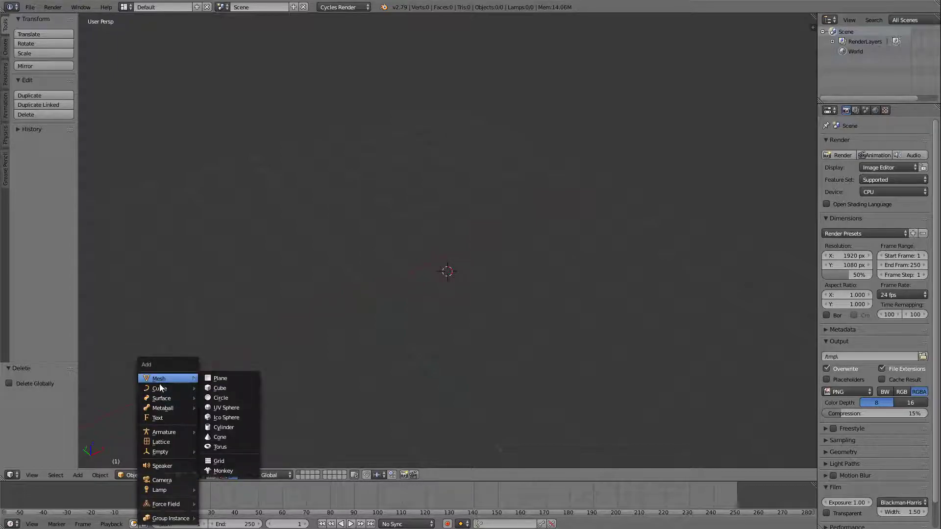
left_click(230, 415)
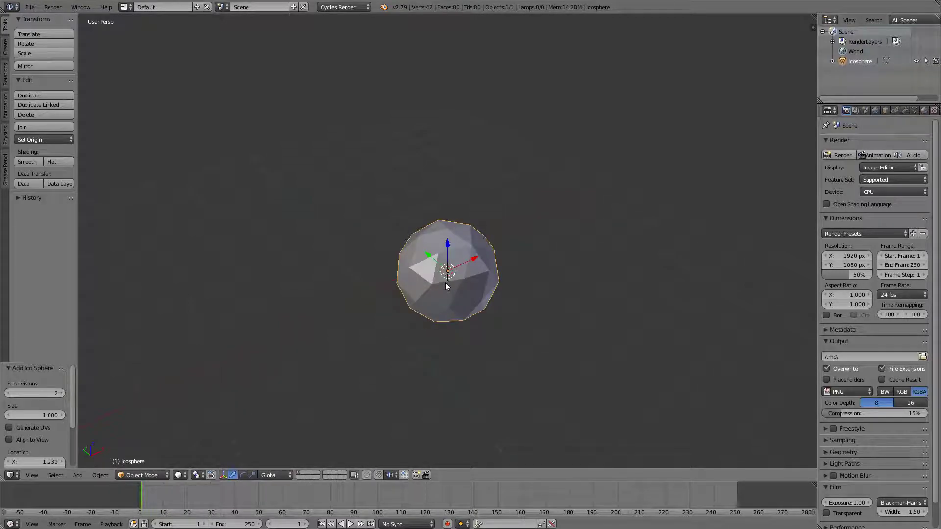
key("g")
left_click(405, 202)
middle_click_drag(415, 204, 462, 225)
scroll(462, 225, "up", 3)
middle_click_drag(409, 275, 392, 241)
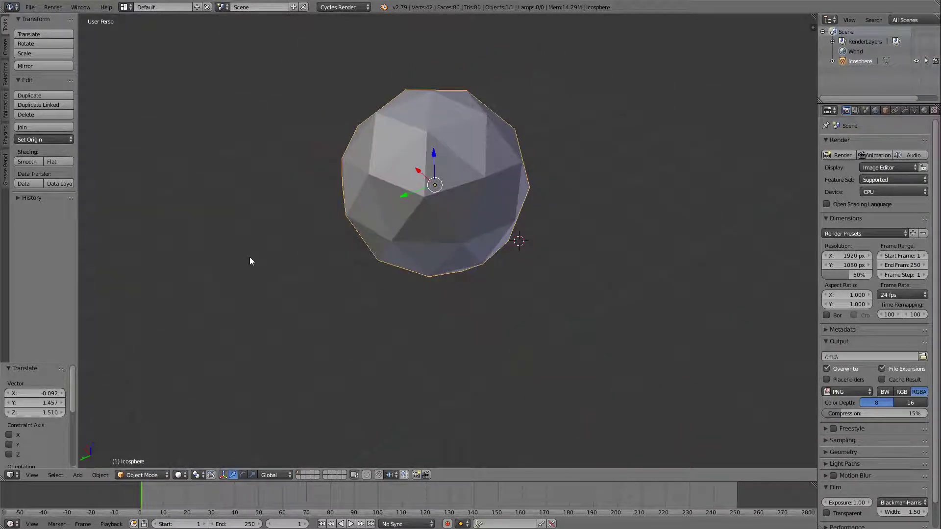
Step: Enter Edit Mode on the ico sphere and extrude a single upper triangular face outward about 0.26
key("Tab")
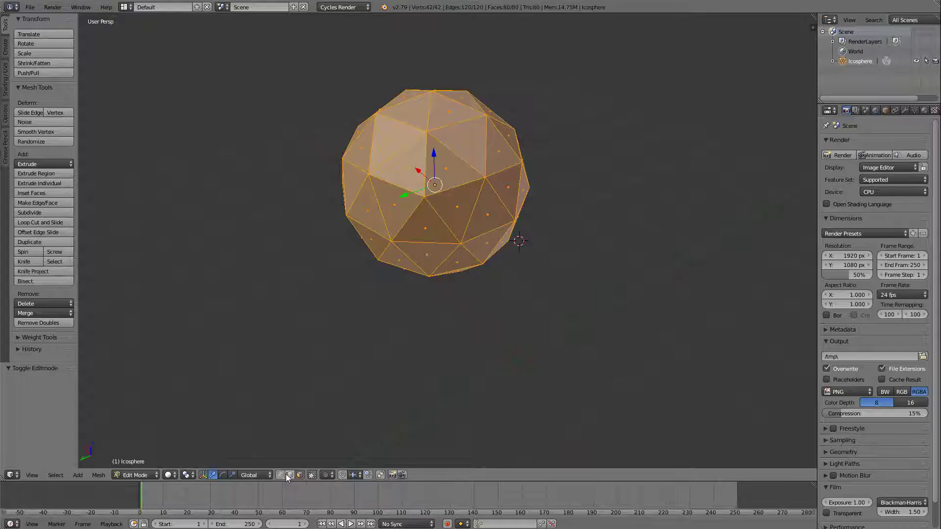
left_click(444, 181)
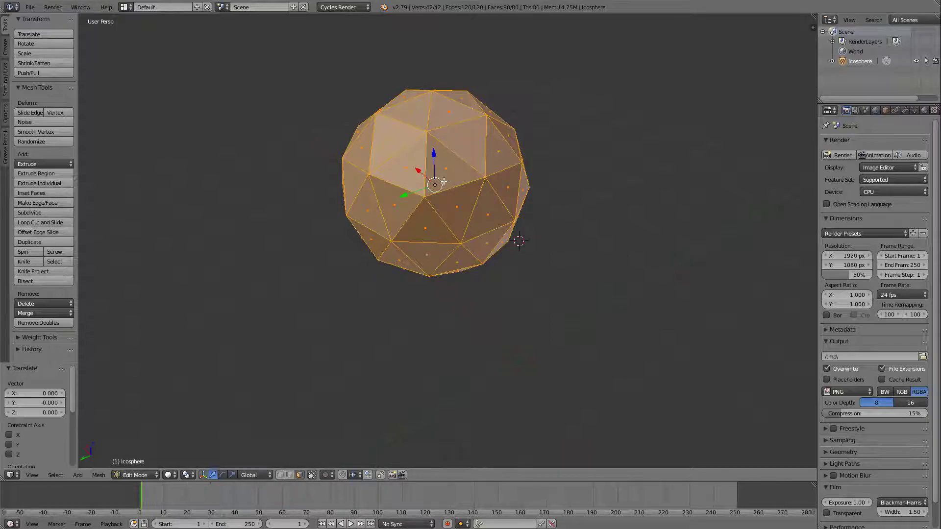
key("a")
right_click(458, 168)
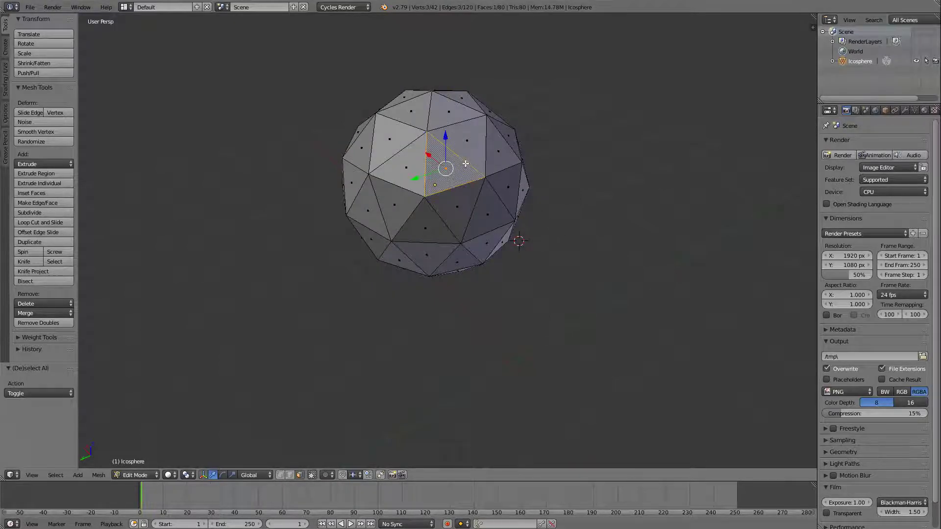
middle_click_drag(480, 248, 629, 206)
key("e")
left_click(606, 185)
Step: Move another upper face of the ico sphere about 0.12 in X, -0.11 in Y and 0.12 in Z
right_click(476, 133)
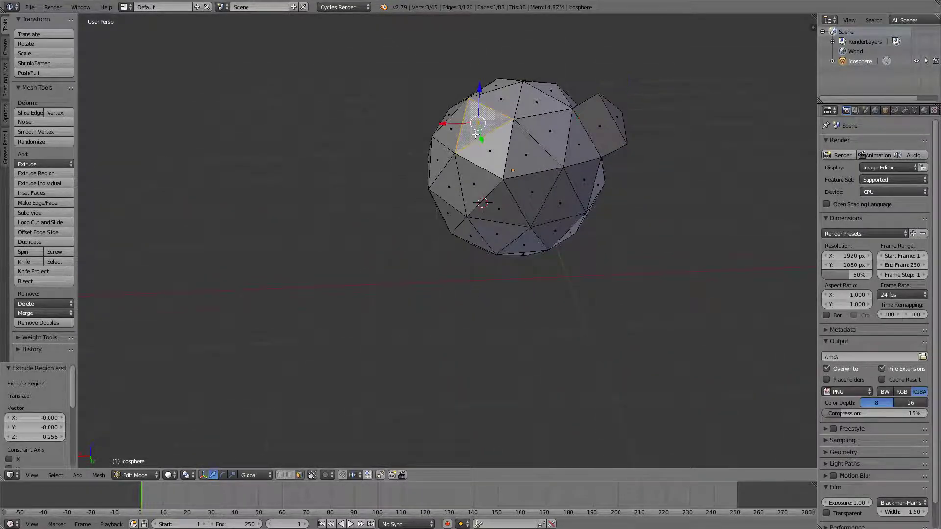
key("g")
left_click(470, 128)
middle_click_drag(471, 128, 500, 155)
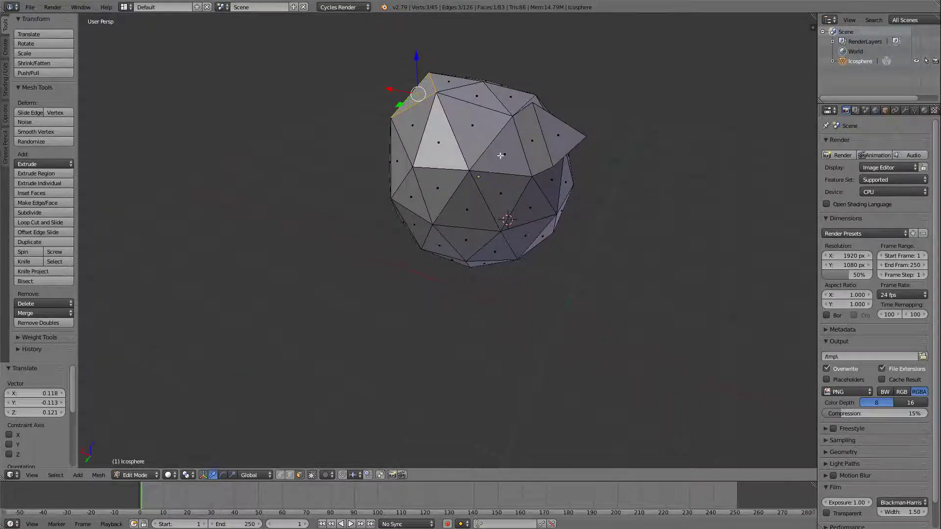
Step: Switch to vertex select mode and pull a lower vertex of the ico sphere far outward into a pointed spike
left_click(282, 475)
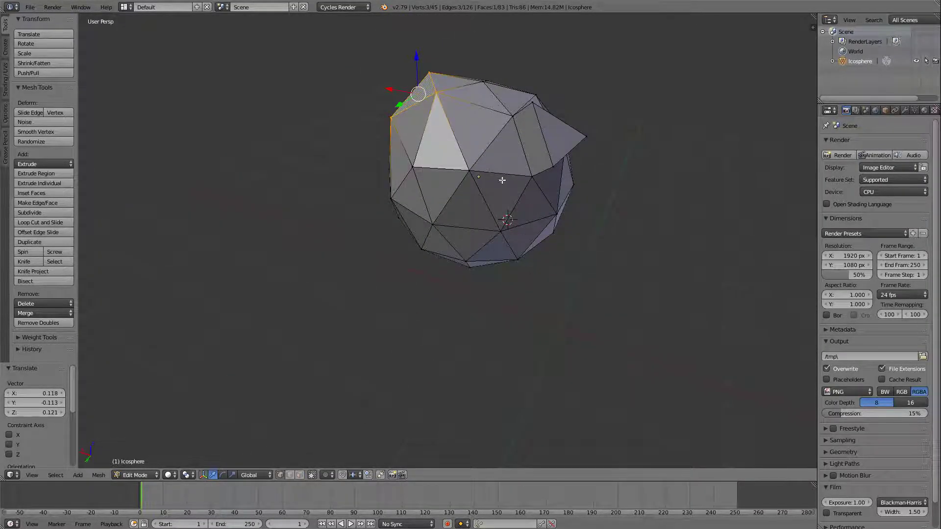
right_click(432, 226)
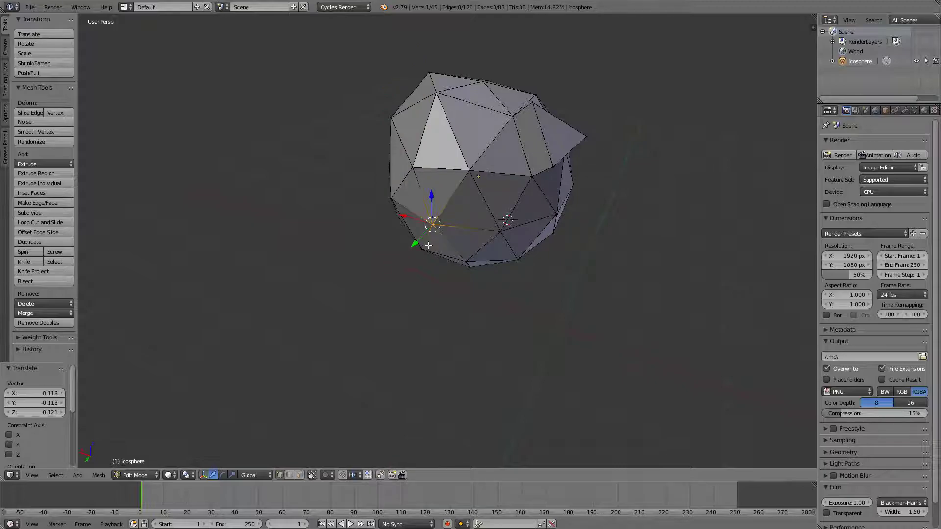
key("g")
left_click(354, 329)
middle_click_drag(511, 249, 437, 235)
Step: Pull an upper vertex into a second spike, moving it about (0.19, -0.65, 0.39) and a further (-0.48, 0.16, 0.02) in XYZ
right_click(445, 130)
key("g")
left_click(536, 98)
middle_click_drag(539, 98, 385, 224)
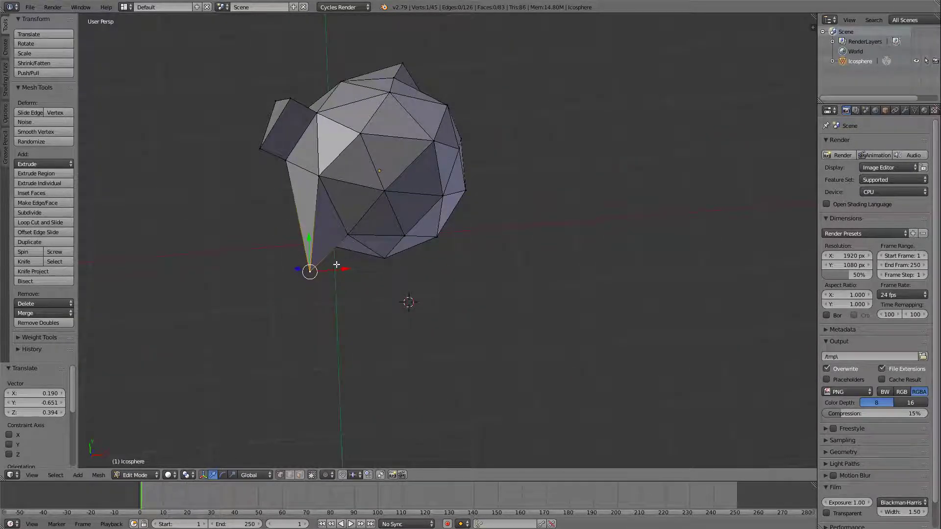
key("g")
left_click(247, 262)
middle_click_drag(247, 262, 623, 223)
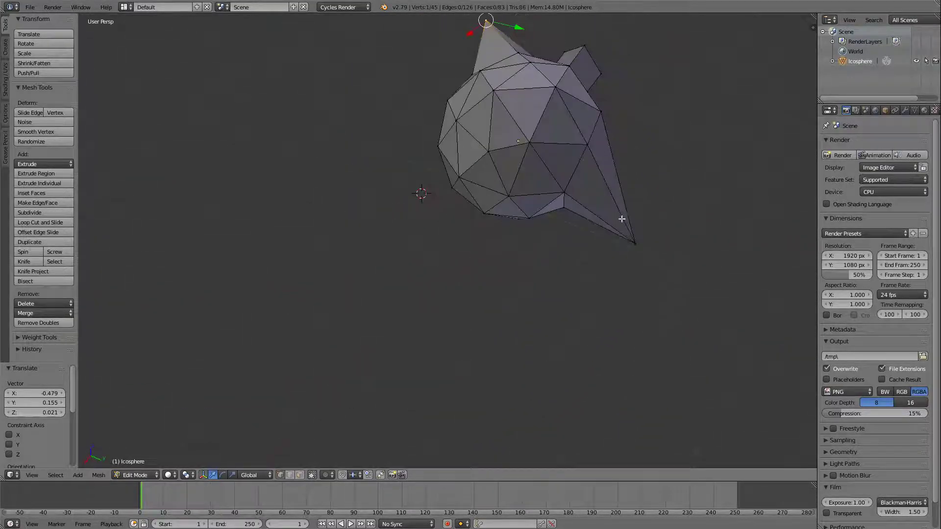
Step: Try moving a side vertex freely and along global X and Y, and place it about 0.03 up along Z
right_click(489, 157)
key("g")
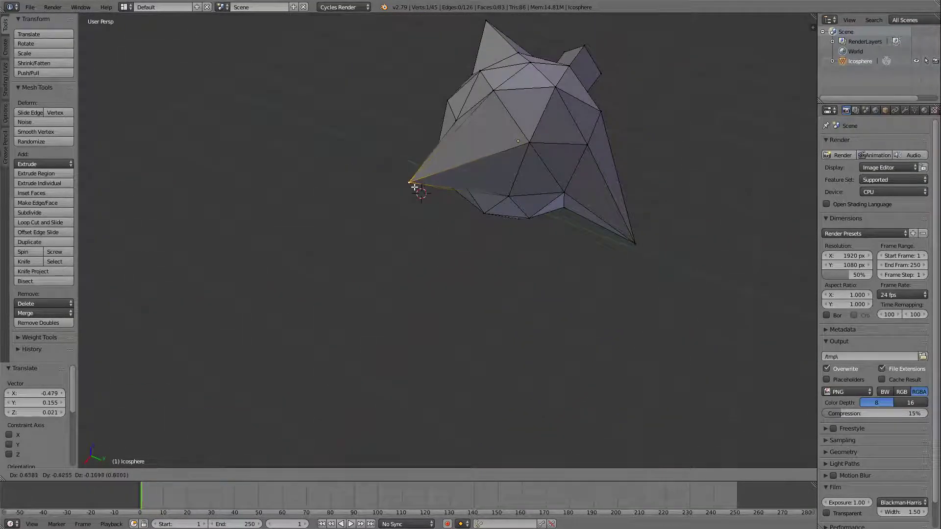
key("x")
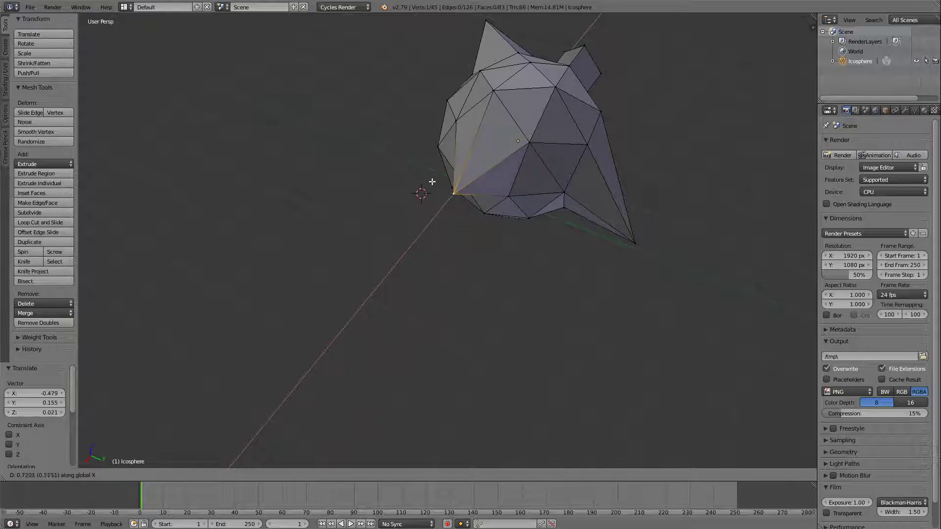
key("y")
key("z")
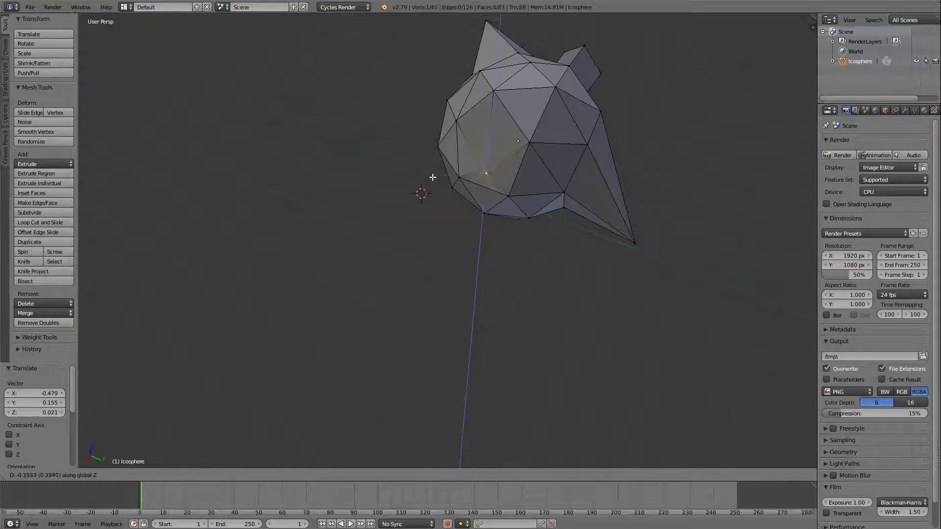
left_click(437, 151)
middle_click_drag(436, 151, 543, 113)
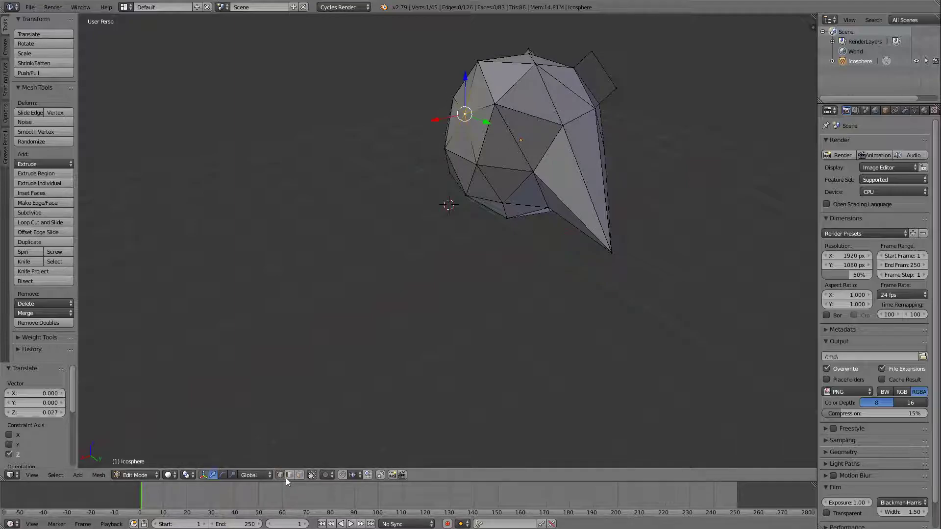
Step: Switch the spiked ico sphere to Object Mode and rotate the whole object around the global X axis
left_click(141, 476)
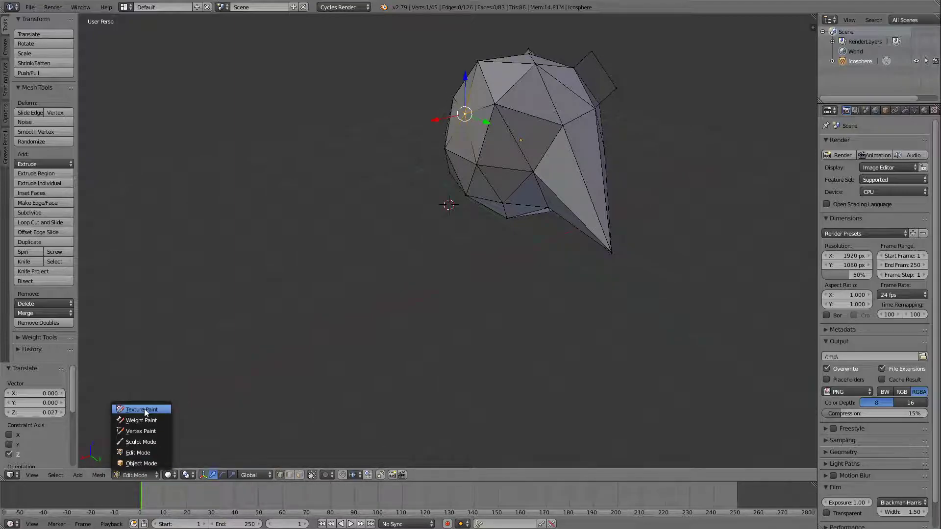
left_click(146, 463)
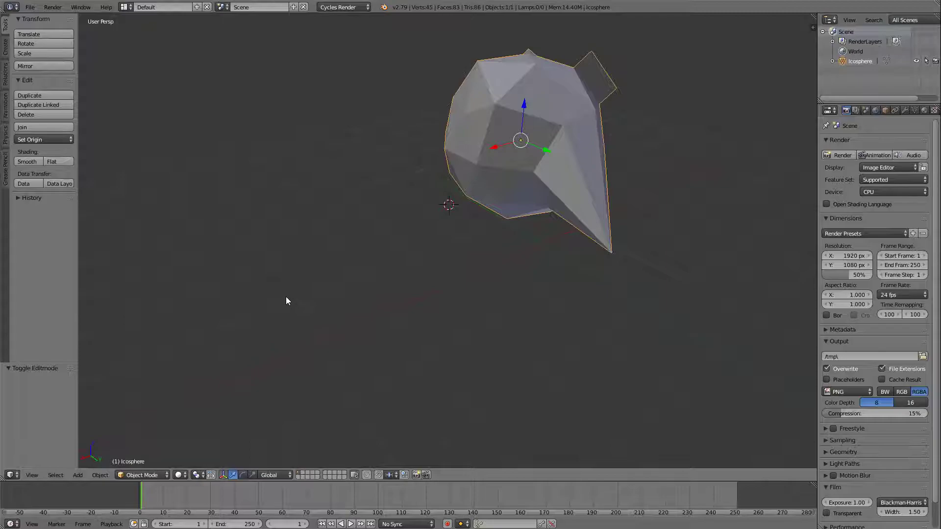
key("a")
key("a")
key("r")
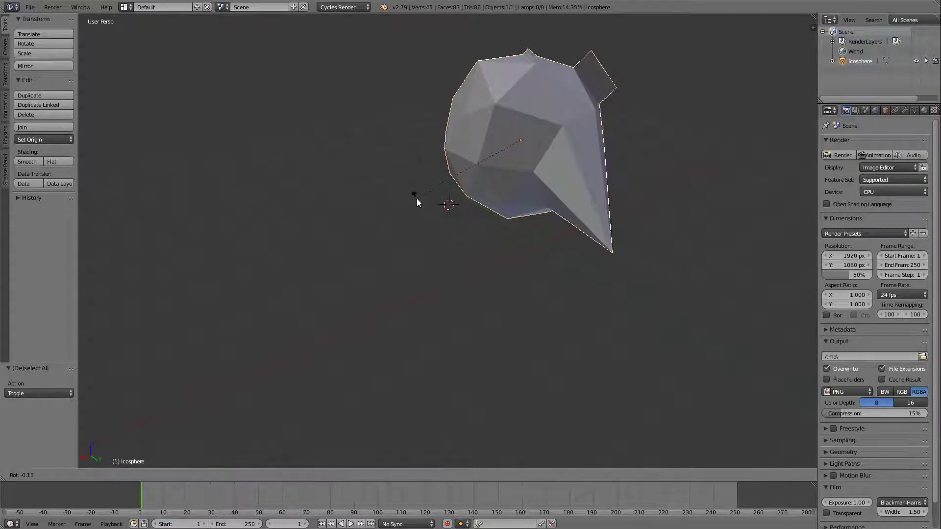
key("x")
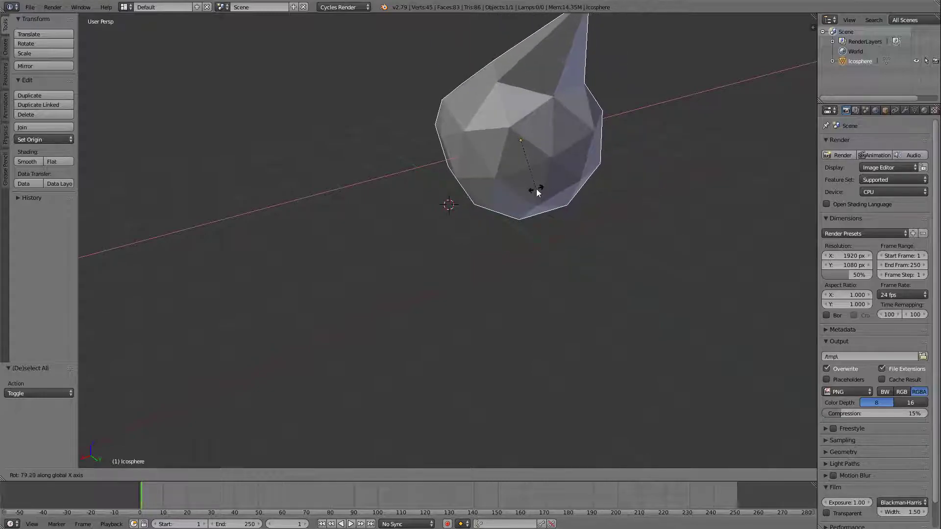
left_click(514, 188)
Step: Rotate the ico sphere freely, without an axis constraint, by about -52.1°, -9.3° and 2.6° from different view angles
key("r")
left_click(555, 186)
middle_click_drag(573, 204, 474, 200)
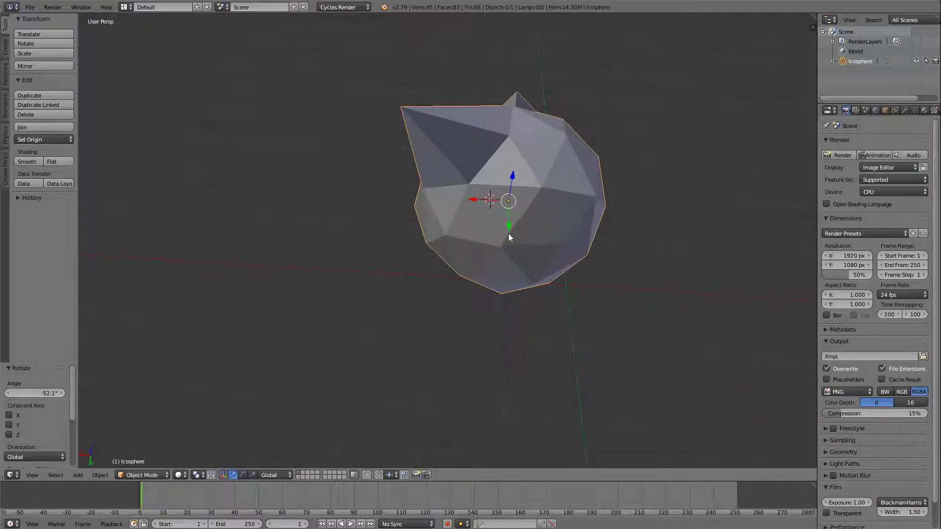
middle_click_drag(511, 246, 516, 245)
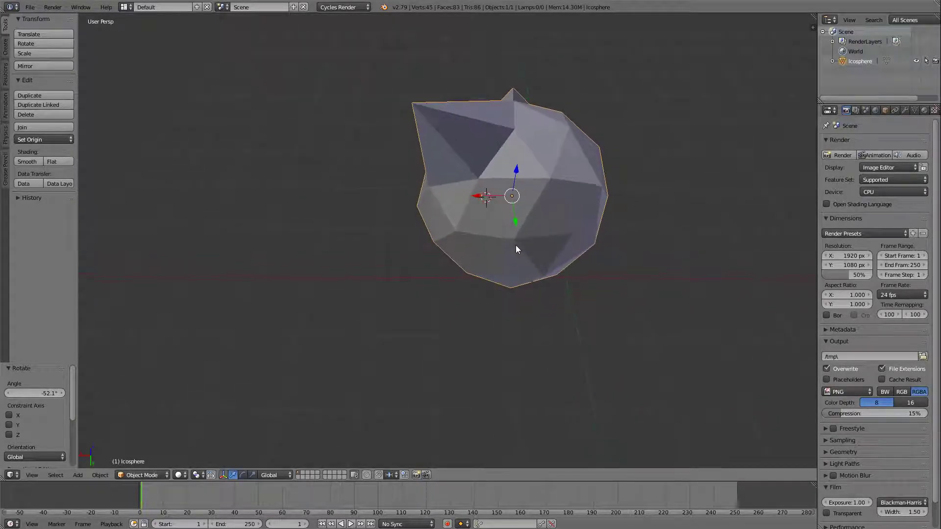
key("r")
left_click(520, 231)
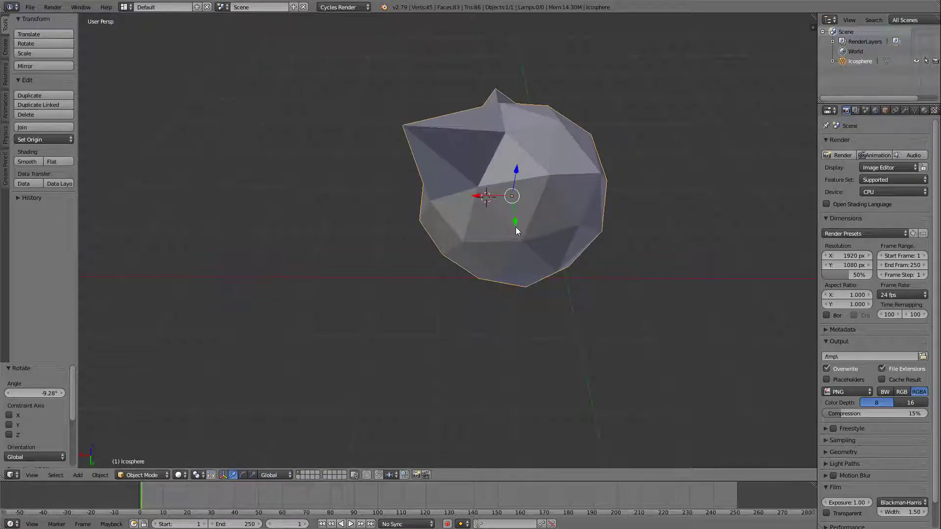
key("r")
left_click(505, 236)
middle_click_drag(521, 270, 544, 275)
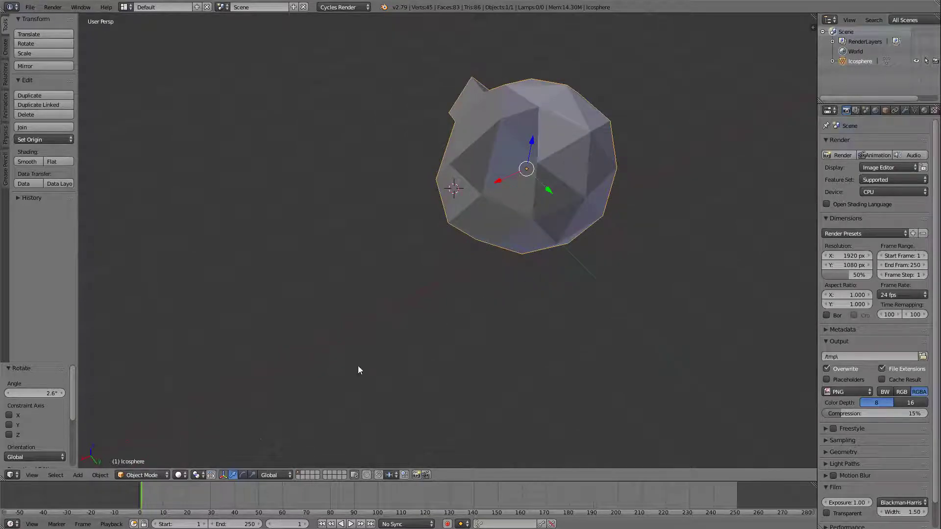
Step: Return to Edit Mode, select a side vertex of the ico sphere and move it about 0.74 along the global Y axis
key("Tab")
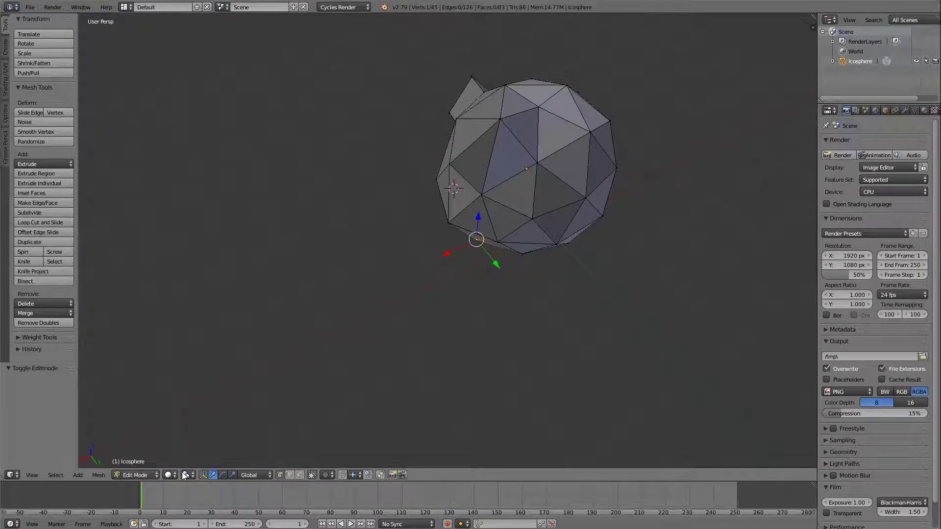
middle_click_drag(452, 337, 442, 285)
right_click(510, 198)
middle_click_drag(541, 223, 684, 230)
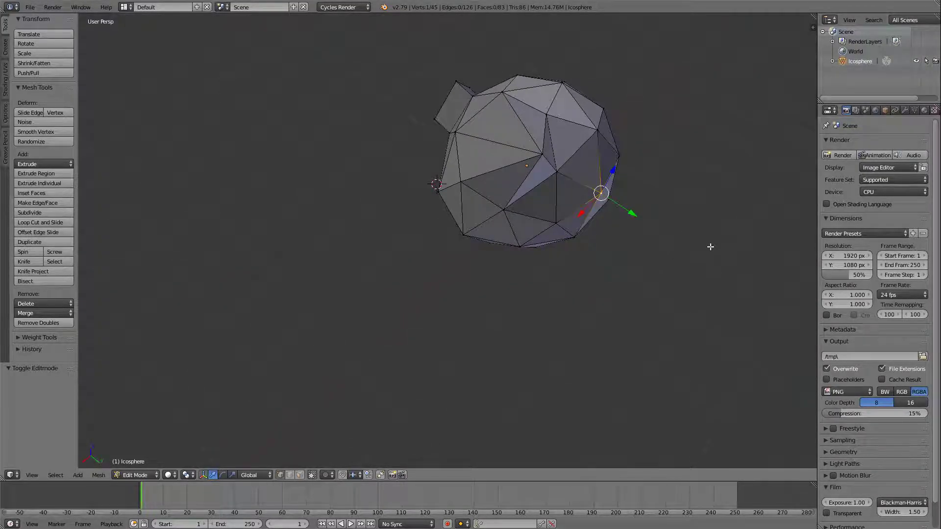
key("g")
key("x")
key("z")
key("y")
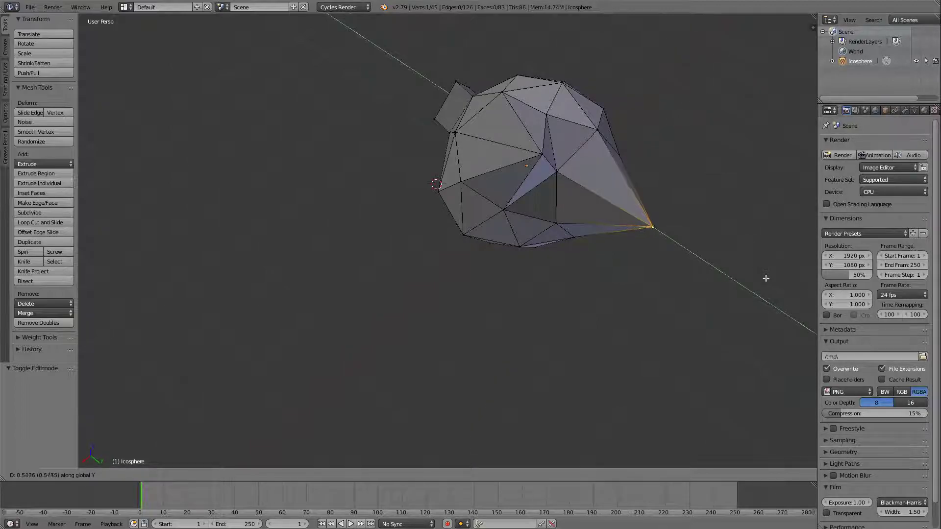
left_click(775, 293)
middle_click_drag(675, 293, 558, 285)
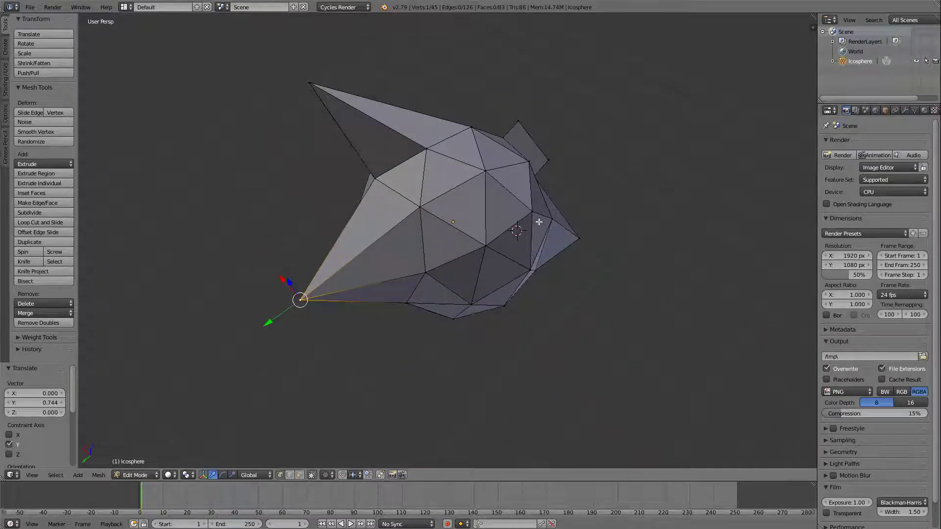
Step: Pull a vertex on the side opposite the new spike about -0.19 in X, -0.61 in Y and 0.22 in Z
key("t")
key("t")
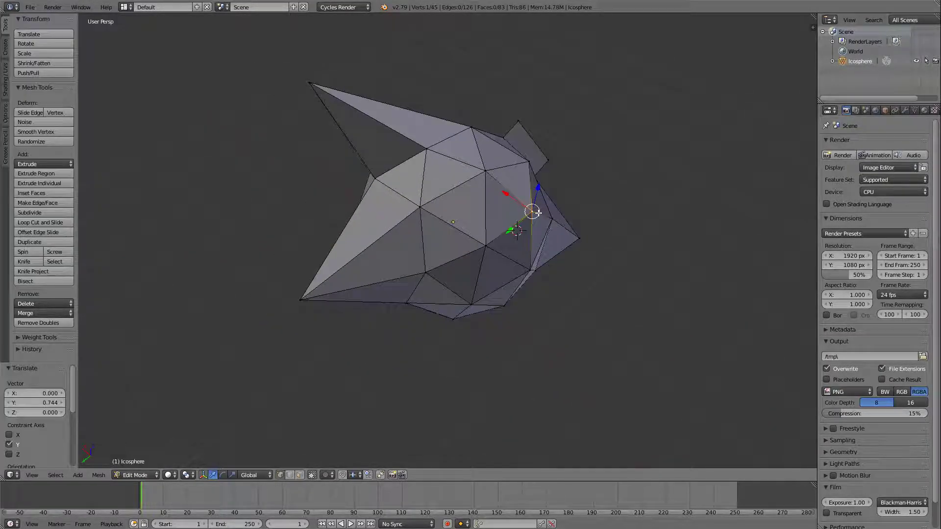
key("g")
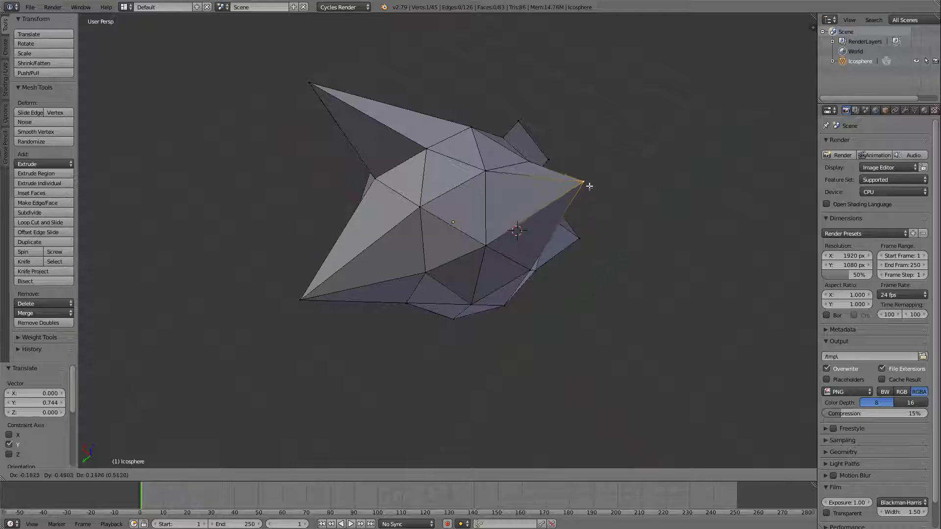
left_click(602, 176)
middle_click_drag(516, 267, 275, 151)
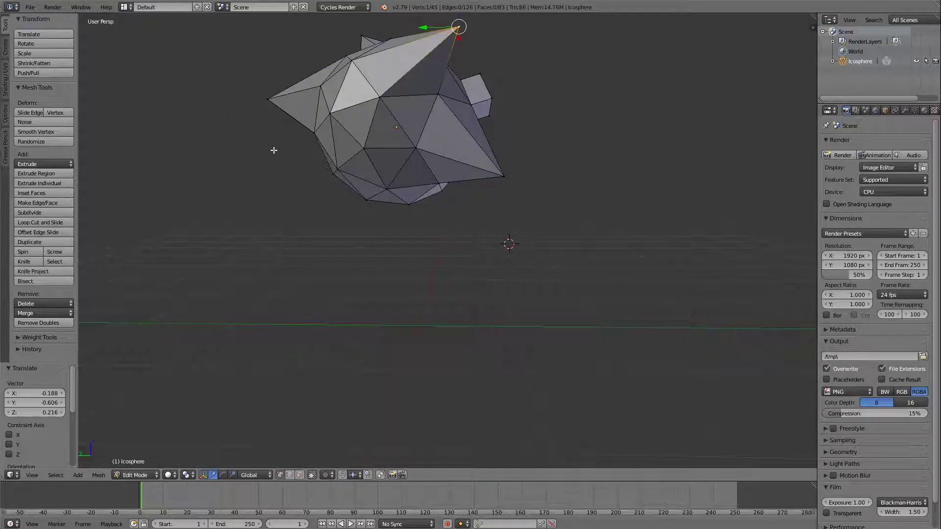
Step: Pull a lower side vertex of the ico sphere out into a spike, moving it about -0.10 in X, 0.41 in Y and -0.55 in Z
right_click(344, 174)
key("g")
left_click(309, 219)
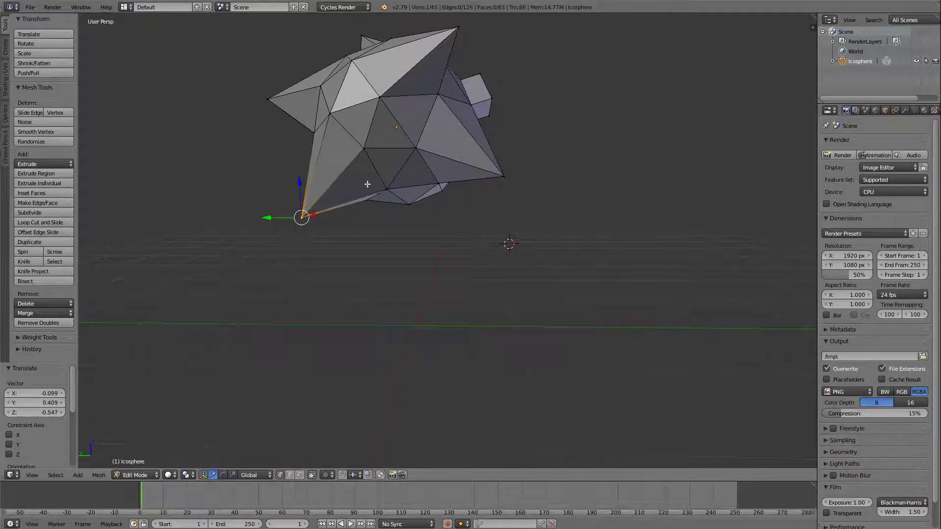
Step: Pull another vertex from the sphere's other side outward, about 0.31 in X, -0.54 in Y and -0.29 in Z
middle_click_drag(320, 113, 485, 167)
right_click(436, 168)
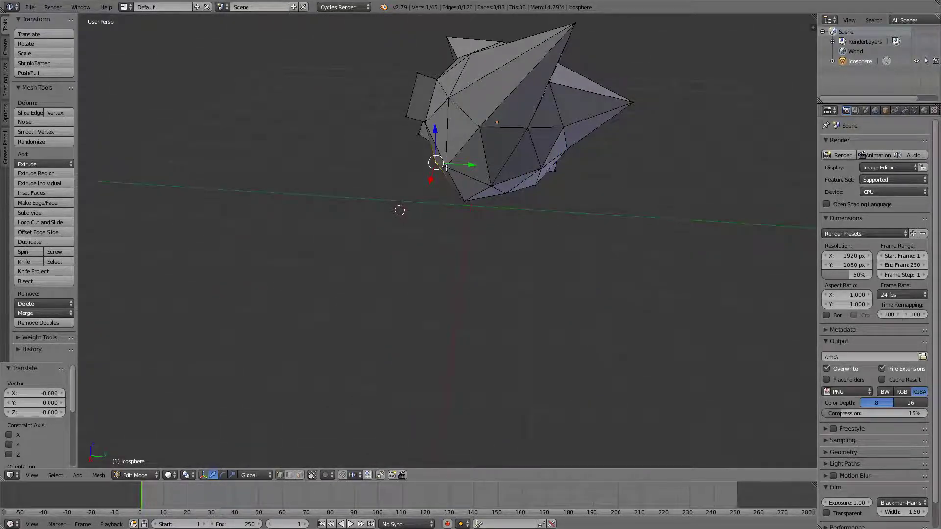
key("g")
left_click(361, 244)
middle_click_drag(361, 243, 505, 179)
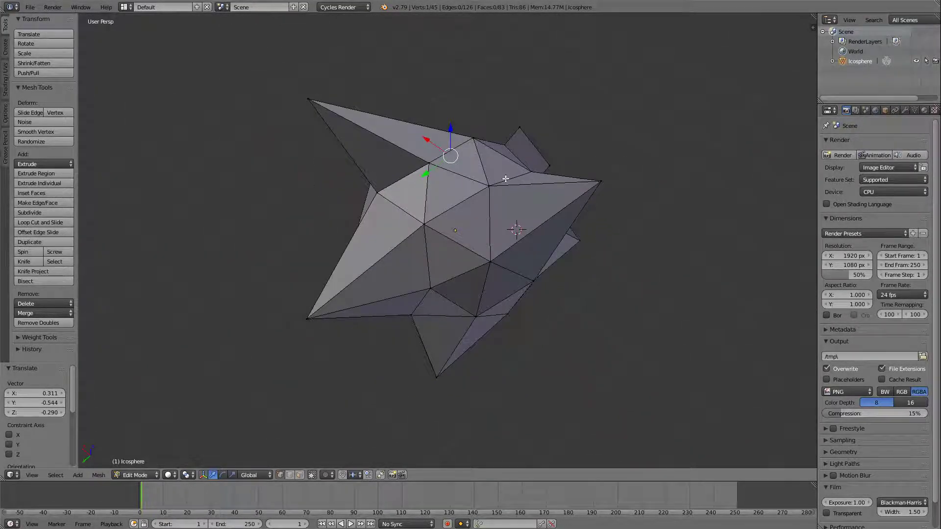
middle_click_drag(485, 224, 443, 201)
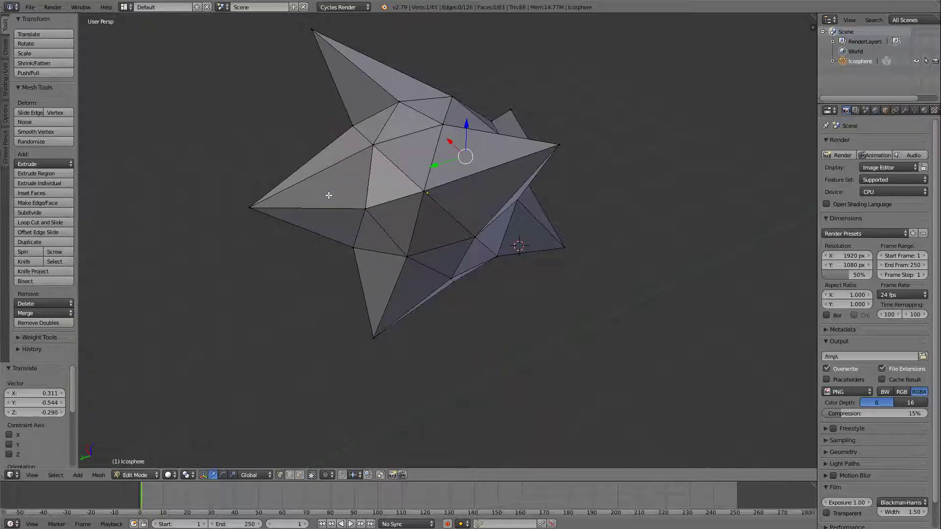
Step: Return the spiked ico sphere to Object Mode and delete it from the scene
left_click(124, 478)
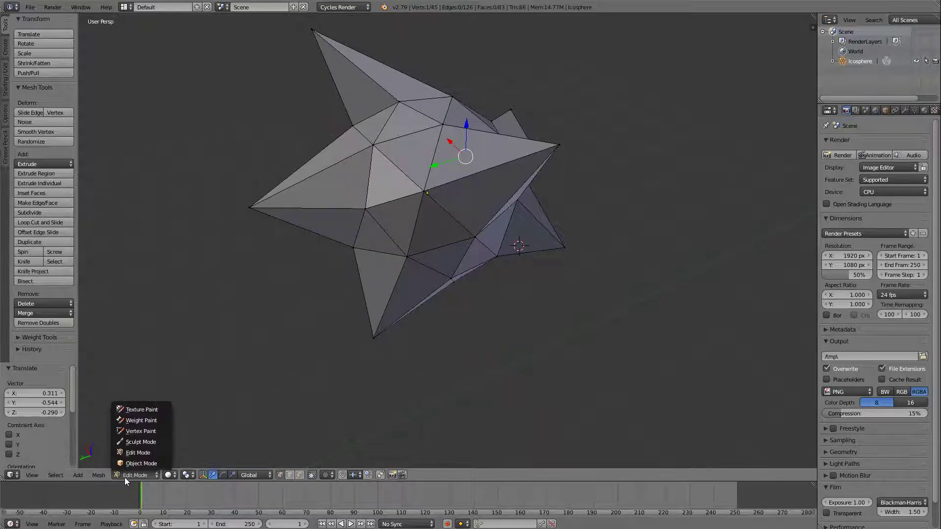
left_click(142, 463)
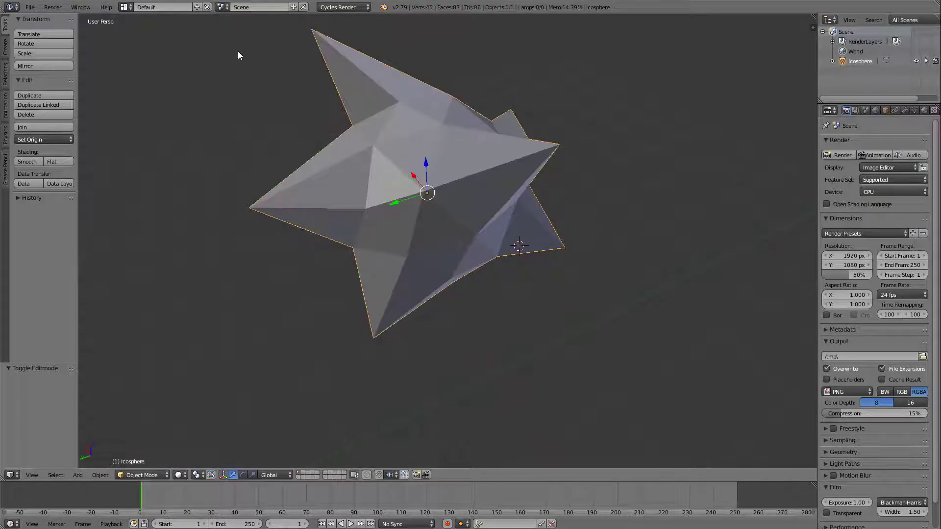
key("x")
left_click(210, 52)
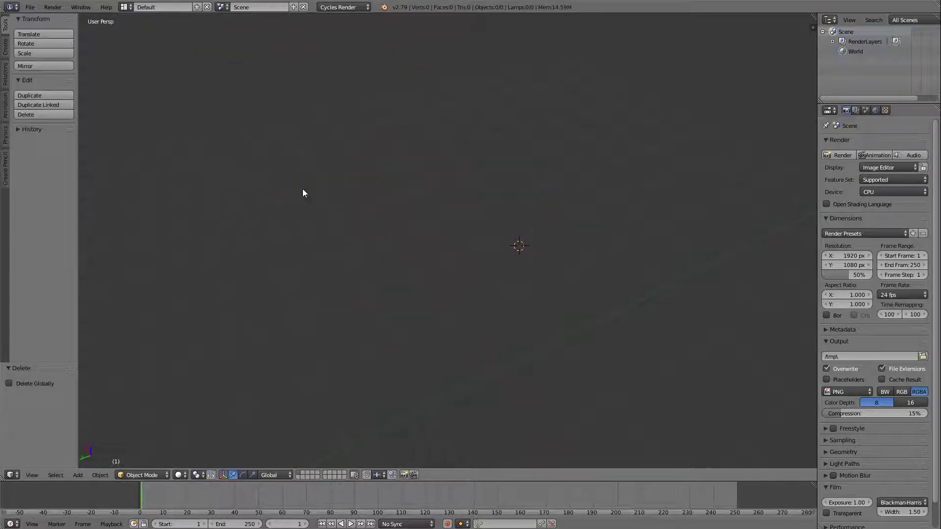
Step: Add a plane mesh at the 3D cursor and scale it up uniformly by about 6.17
scroll(430, 275, "down", 1)
key("shift+a")
mouse_move(146, 381)
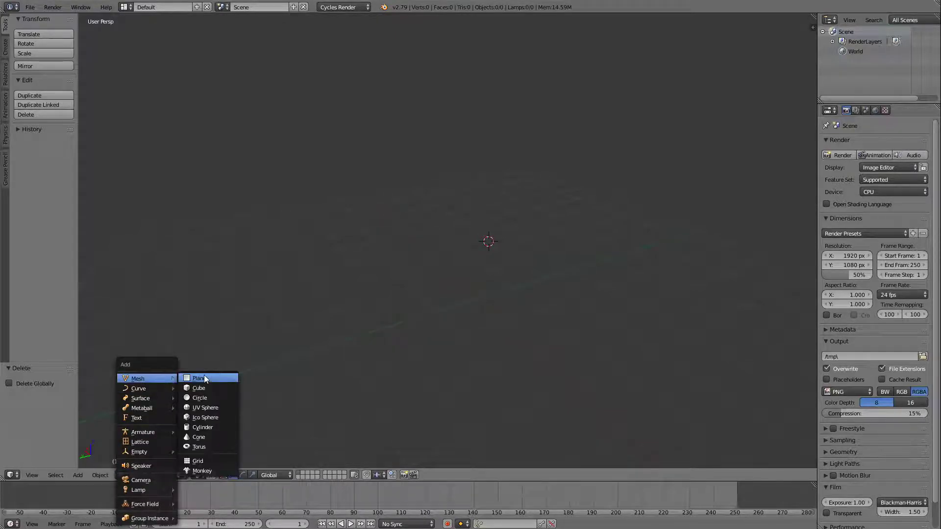
left_click(201, 379)
key("s")
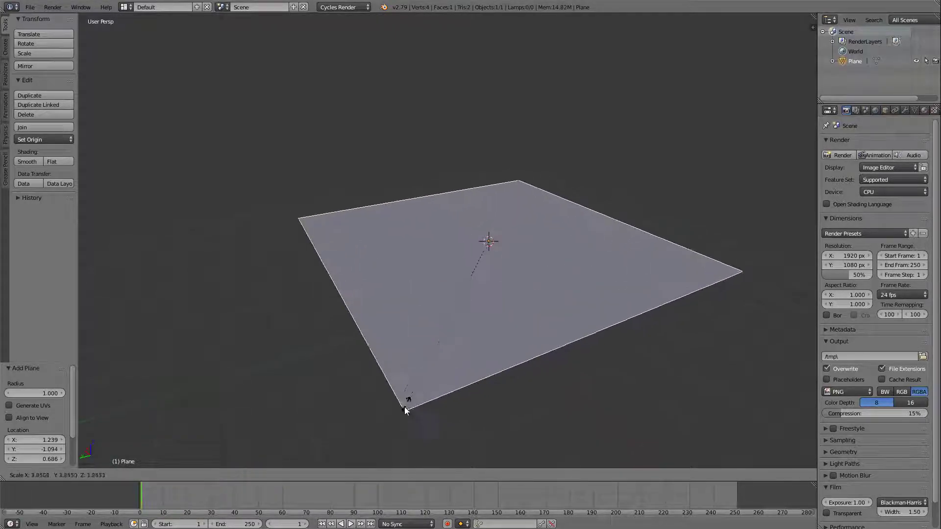
left_click(342, 25)
middle_click_drag(503, 217, 525, 248)
scroll(412, 314, "up", 2)
scroll(423, 294, "down", 2)
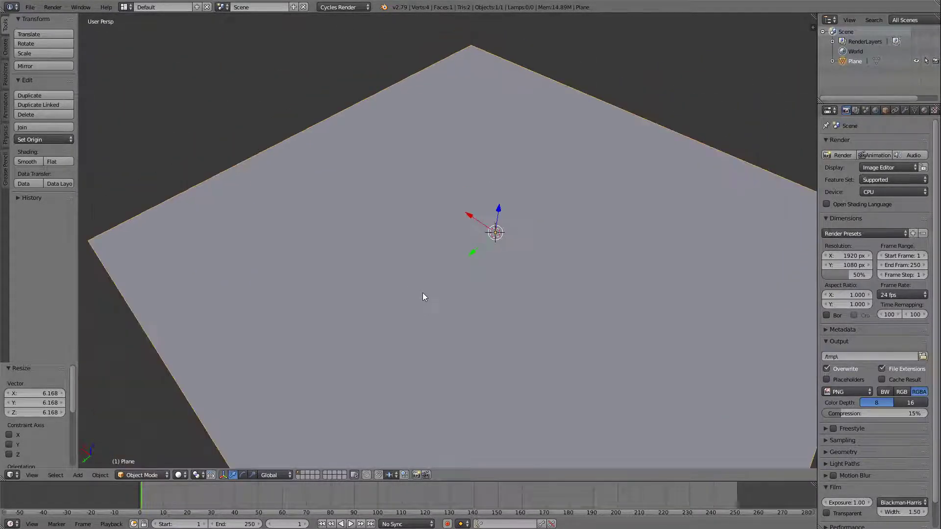
middle_click_drag(475, 296, 523, 269)
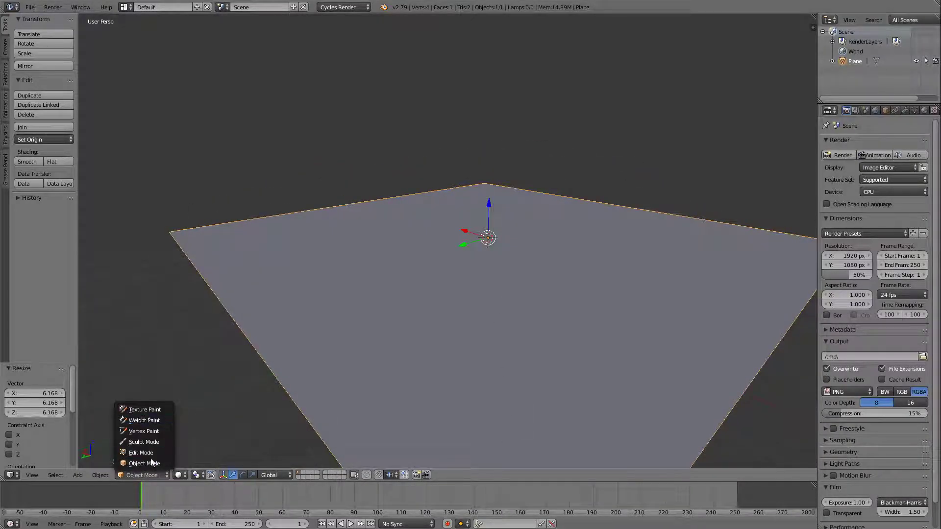
Step: Switch the plane to Edit Mode and subdivide it three times with one cut each into an 8 by 8 grid
left_click(142, 452)
middle_click_drag(584, 208, 599, 240)
middle_click_drag(563, 281, 561, 218)
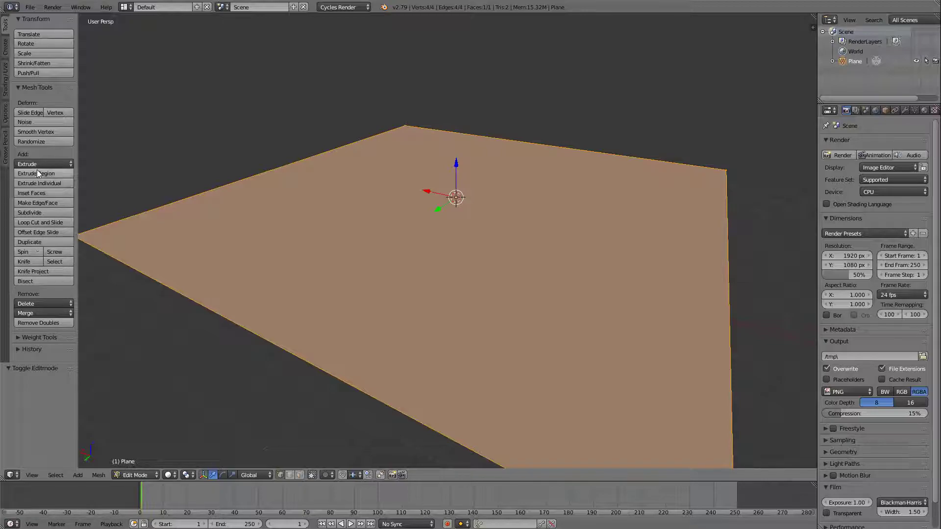
left_click(31, 210)
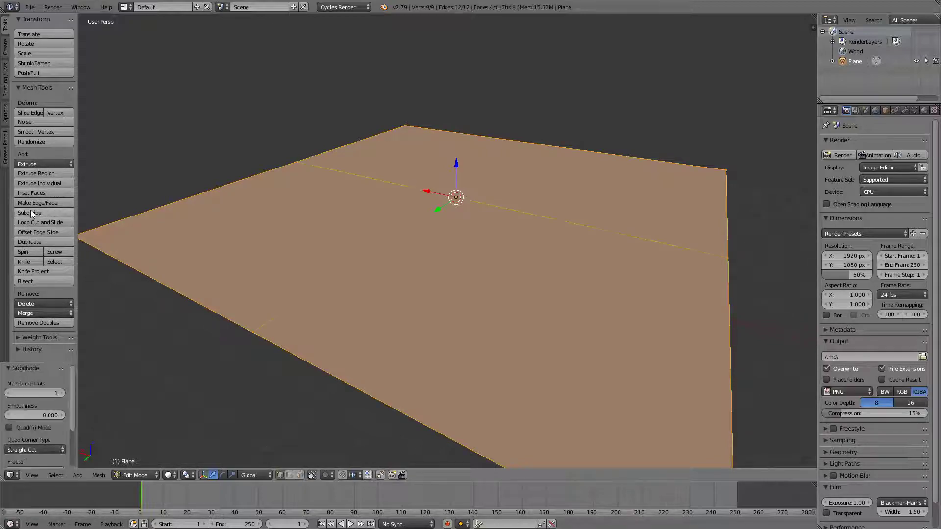
left_click(30, 211)
left_click(31, 212)
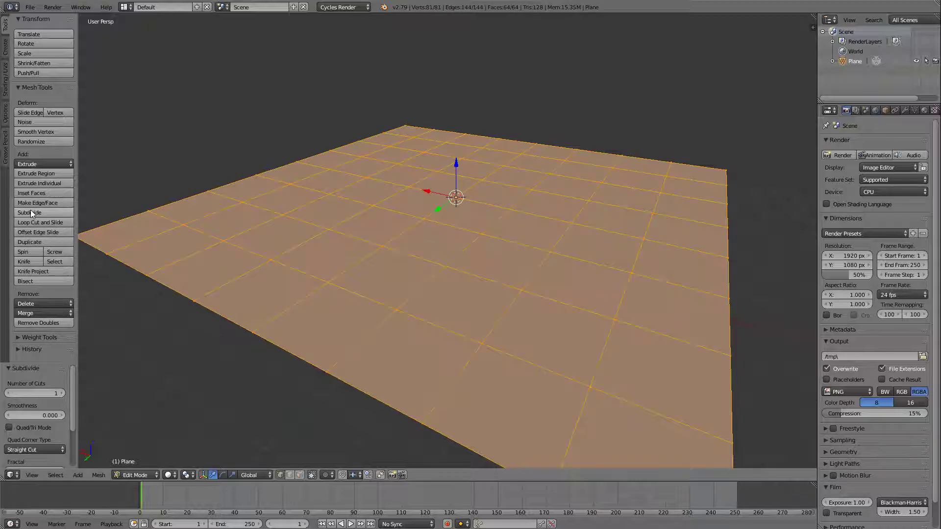
Step: Switch to face select mode and select individual faces one after another across the subdivided plane
left_click(300, 475)
right_click(446, 358)
right_click(475, 298)
right_click(503, 267)
right_click(446, 244)
right_click(571, 267)
right_click(527, 228)
right_click(499, 258)
right_click(389, 273)
right_click(325, 252)
right_click(377, 223)
Step: Extrude two separate faces in the far half of the plane upward into towers of different heights
right_click(364, 190)
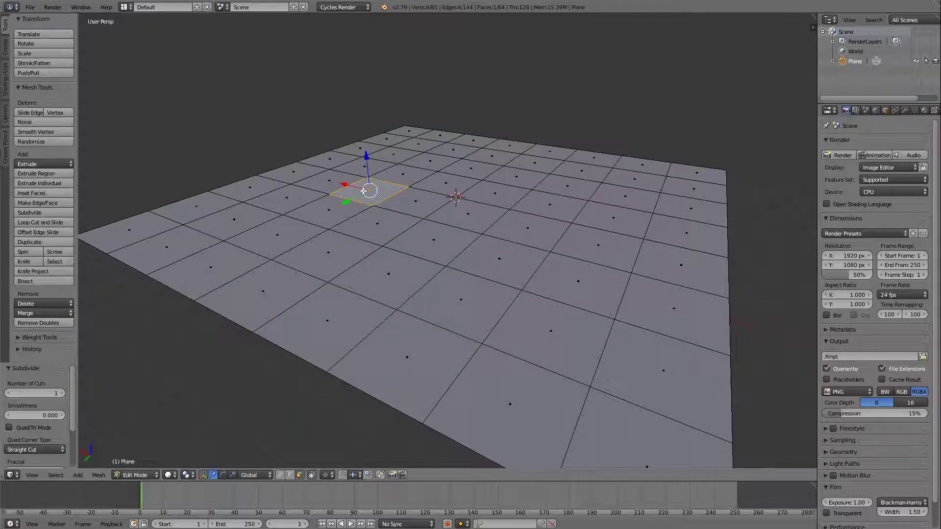
key("e")
left_click(368, 78)
right_click(590, 192)
key("e")
left_click(562, 162)
Step: Extrude a face at the plane's near edge up by about 2.52 and a face near the middle up by about 2.15
right_click(339, 333)
key("e")
left_click(299, 147)
right_click(465, 252)
key("e")
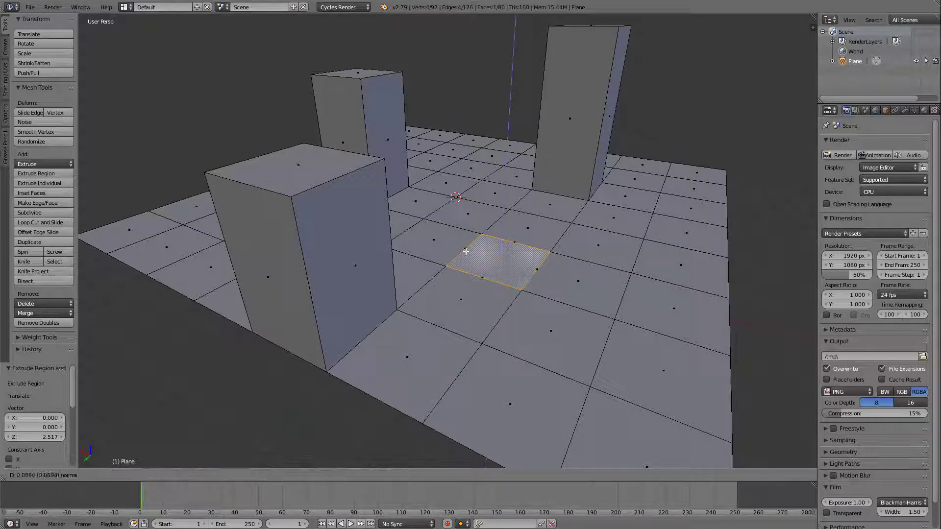
left_click(434, 192)
Step: Extrude the face beside the plane's centre upward by about 5.08 to form the tallest tower
right_click(430, 202)
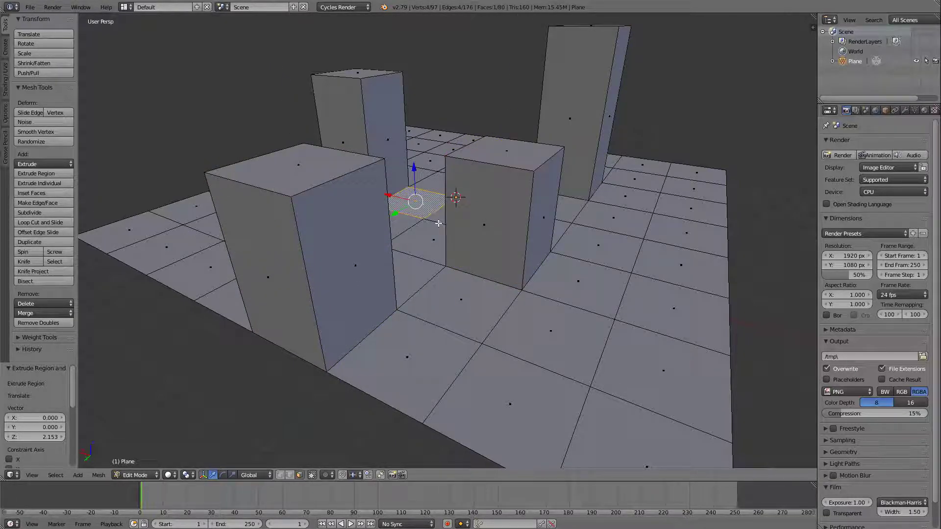
key("e")
left_click(437, 412)
middle_click_drag(612, 362, 355, 343)
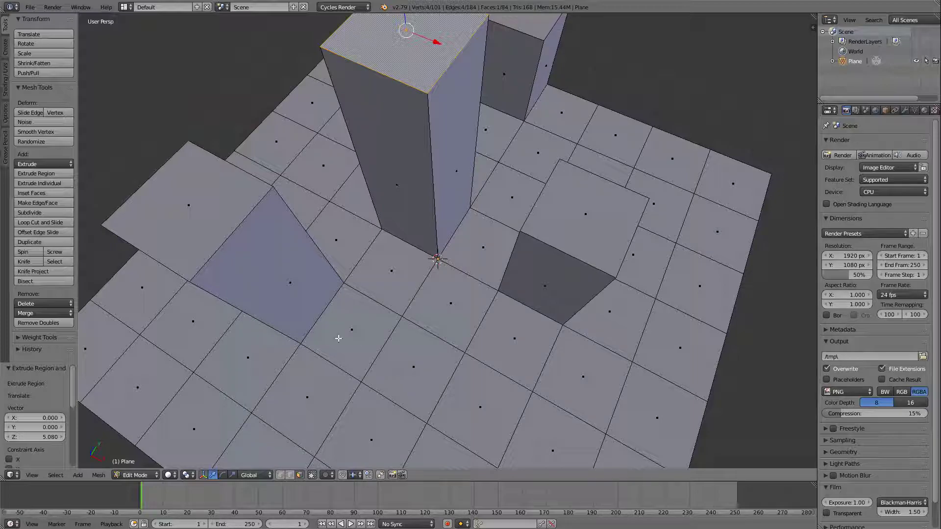
Step: Shift the second-tallest tower's top face about 0.16 in X, -0.04 in Y and -0.05 in Z, and subdivide it four times
right_click(209, 222)
key("g")
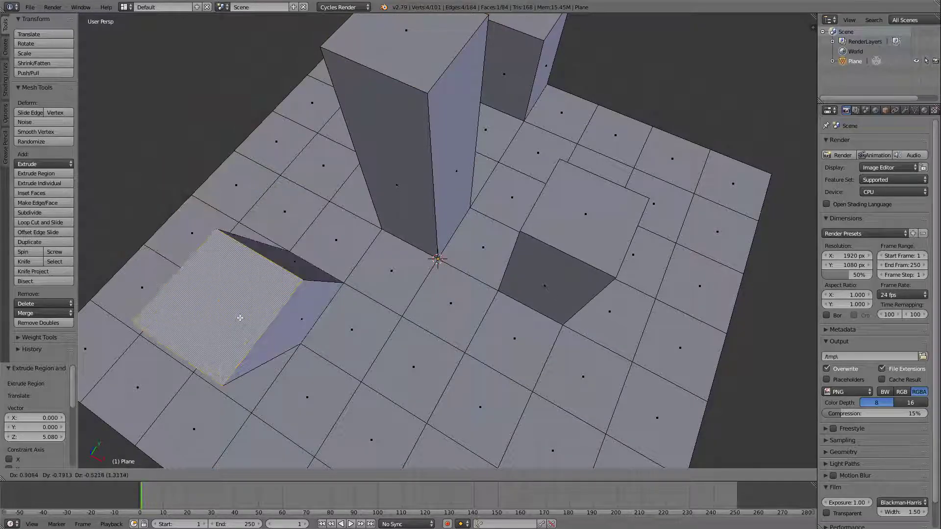
left_click(216, 235)
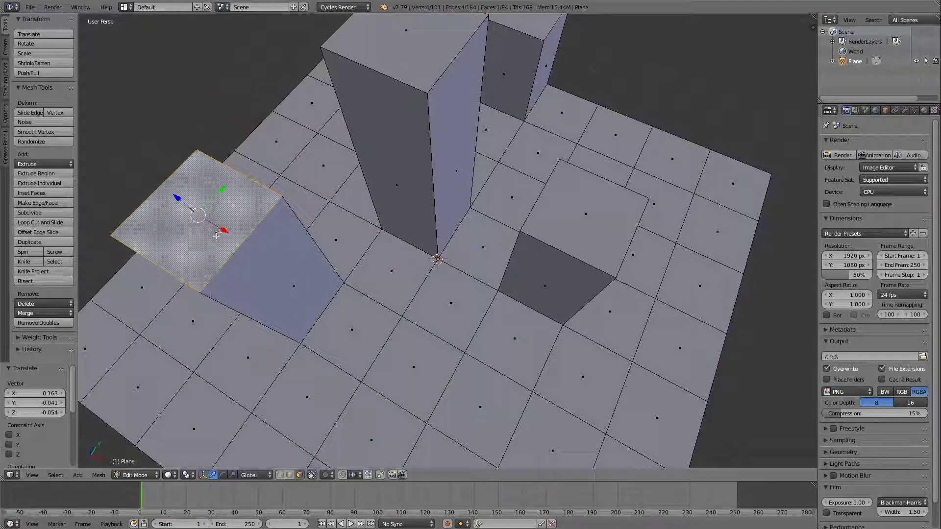
left_click(48, 214)
left_click(48, 213)
left_click(48, 213)
Step: Extrude two tiny faces of the finely subdivided tower top into thin antennas, the second about 1.2 high
right_click(162, 226)
key("e")
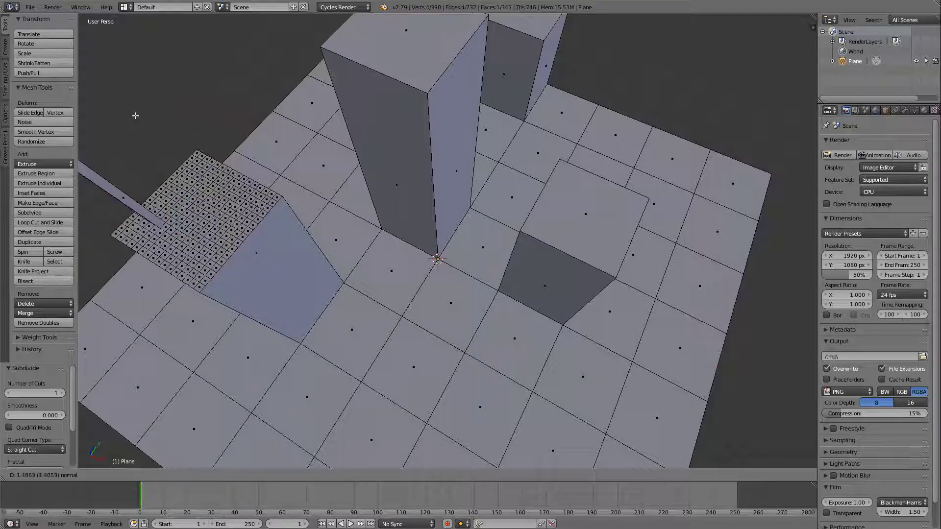
left_click(173, 179)
right_click(231, 205)
key("e")
left_click(188, 138)
middle_click_drag(198, 213, 204, 193)
scroll(283, 132, "down", 3)
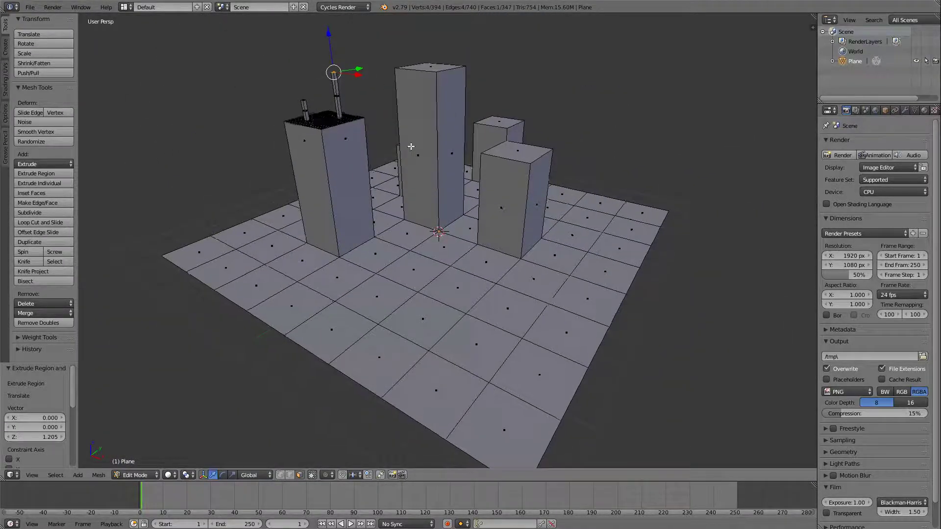
Step: Select the top face of the tallest tower
middle_click_drag(410, 145, 397, 157)
right_click(321, 135)
middle_click_drag(409, 198, 387, 202)
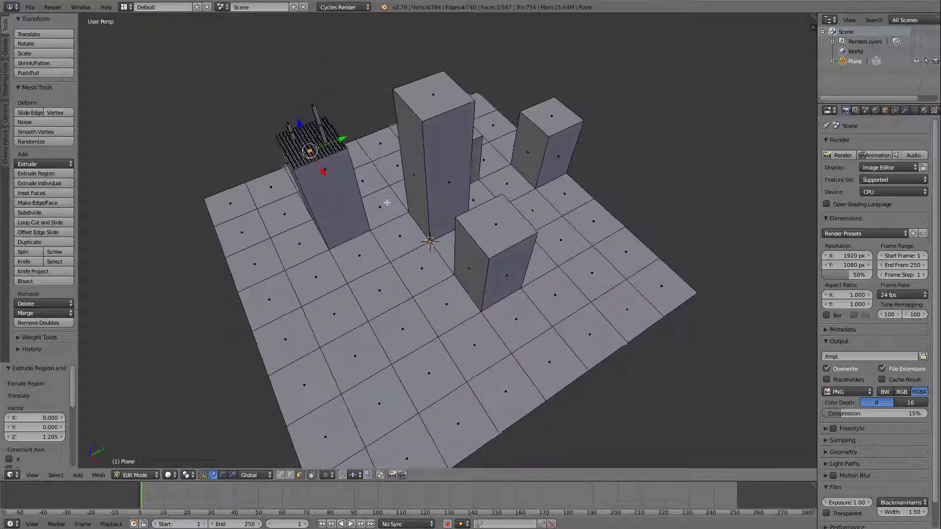
right_click(443, 105)
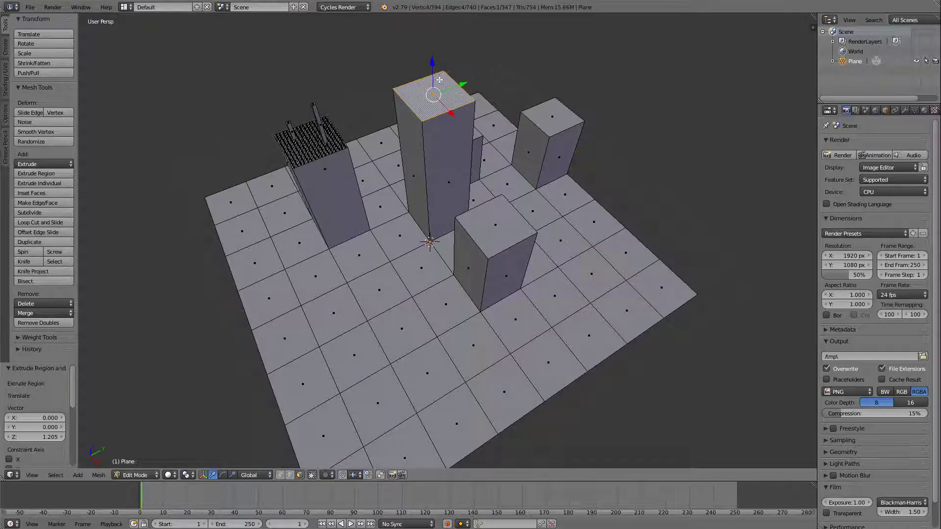
Step: Try moving the tallest tower's top face freely, and undo the move
key("g")
left_click(464, 72)
key("ctrl+z")
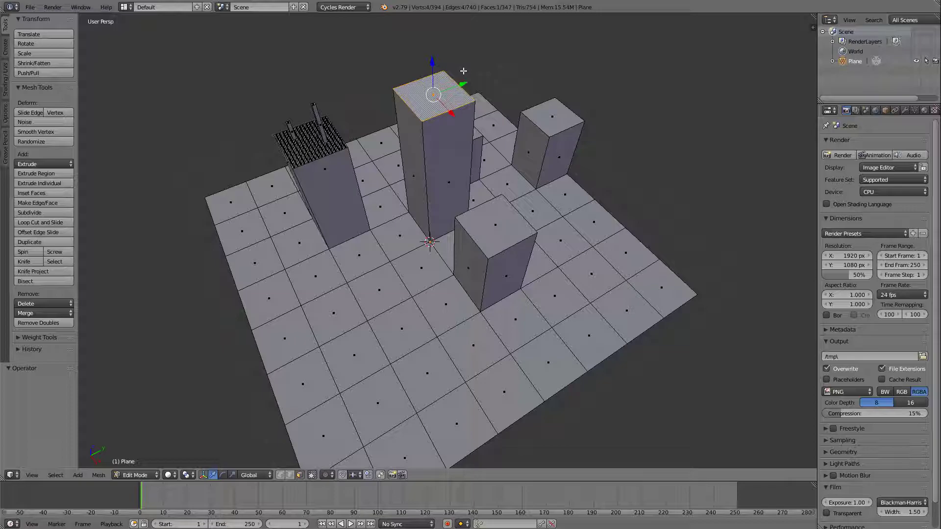
Step: Subdivide the tallest tower's top face twice and select its centre vertex in vertex select mode
left_click(21, 212)
left_click(21, 214)
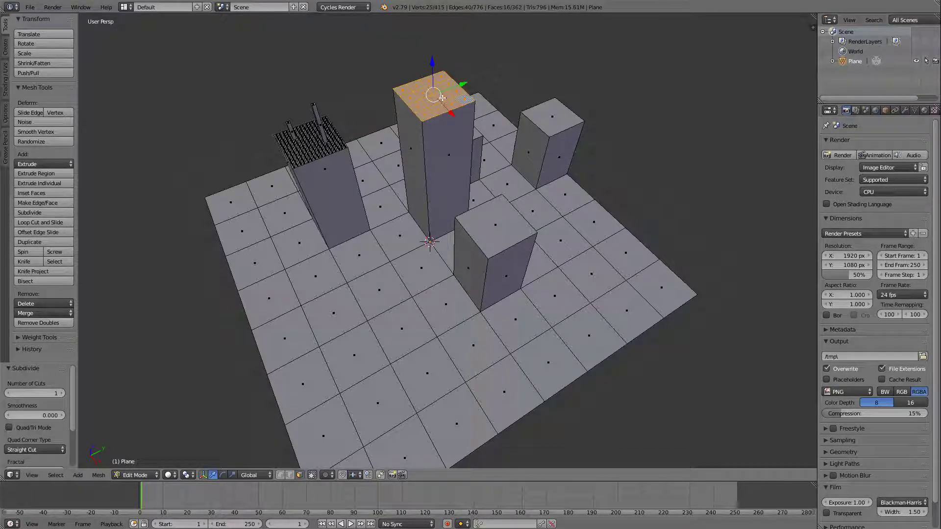
left_click(290, 474)
right_click(439, 101)
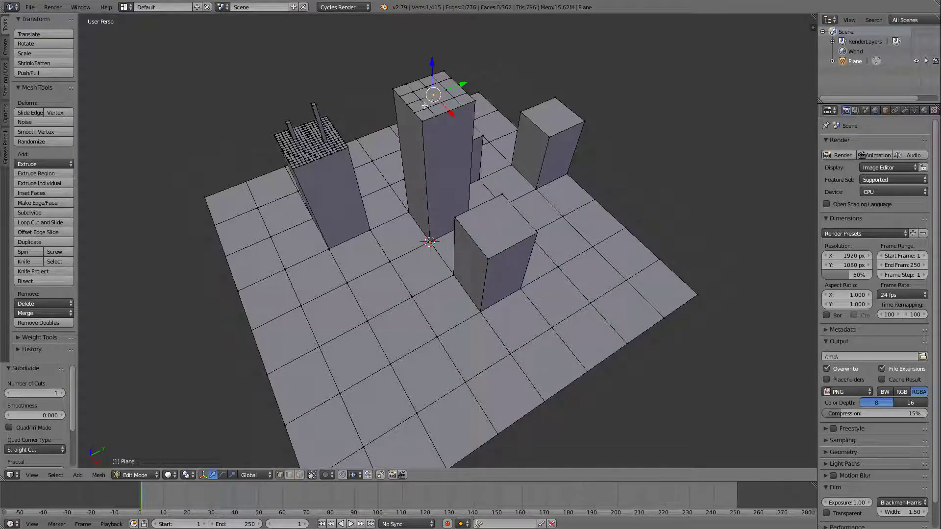
Step: Try moving the centre vertex freely by about -0.96 in X, 0.47 in Y and 0.75 in Z, and undo the move
scroll(425, 105, "up", 3)
scroll(414, 66, "down", 2)
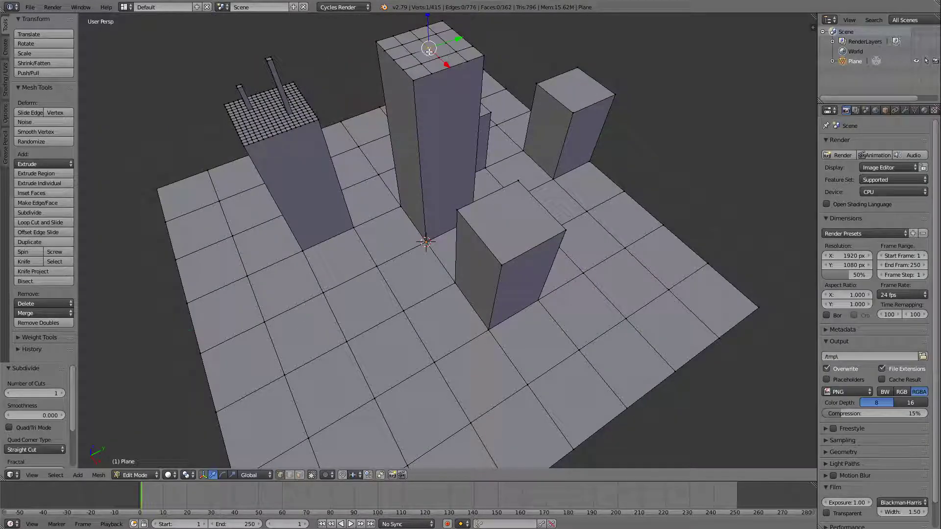
middle_click_drag(428, 52, 422, 171)
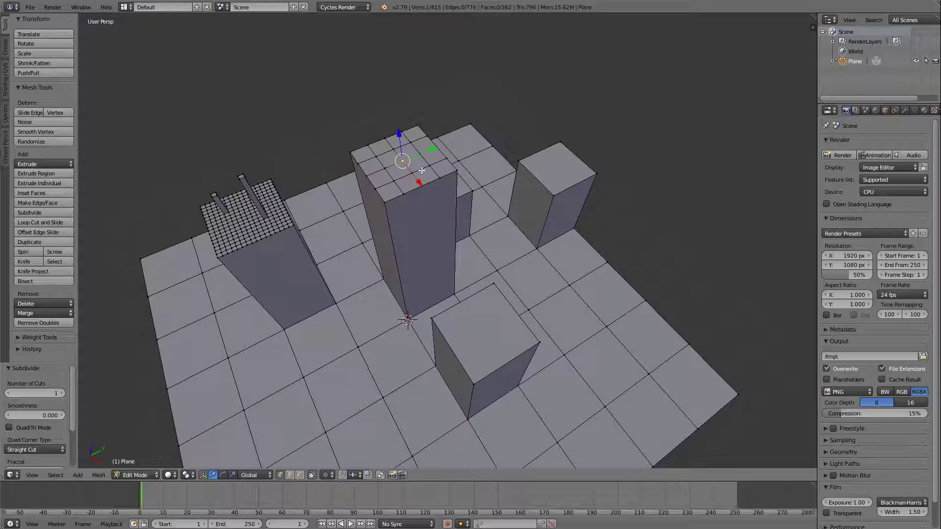
key("g")
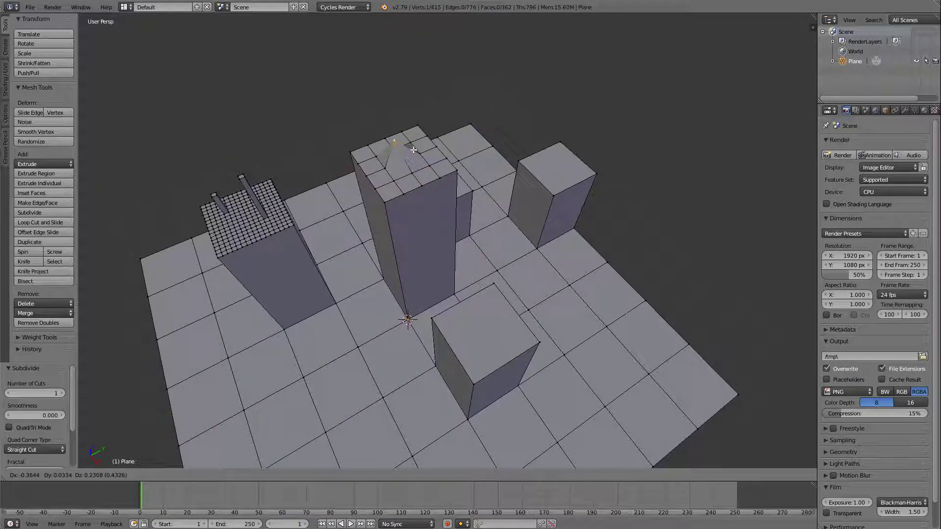
left_click(417, 104)
middle_click_drag(417, 104, 364, 135)
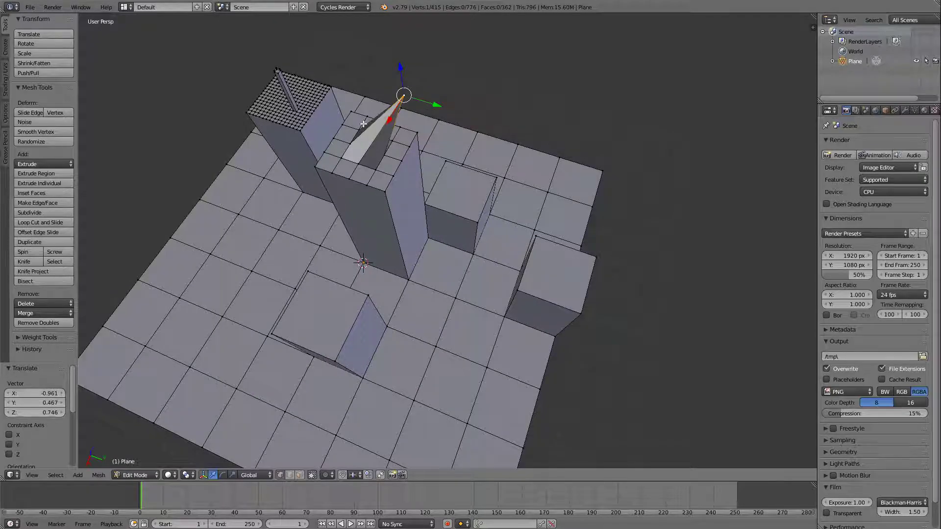
key("ctrl+z")
Step: Raise the centre vertex of the tallest tower's top about 1.68 along the global Z axis to form a spire
key("g")
key("z")
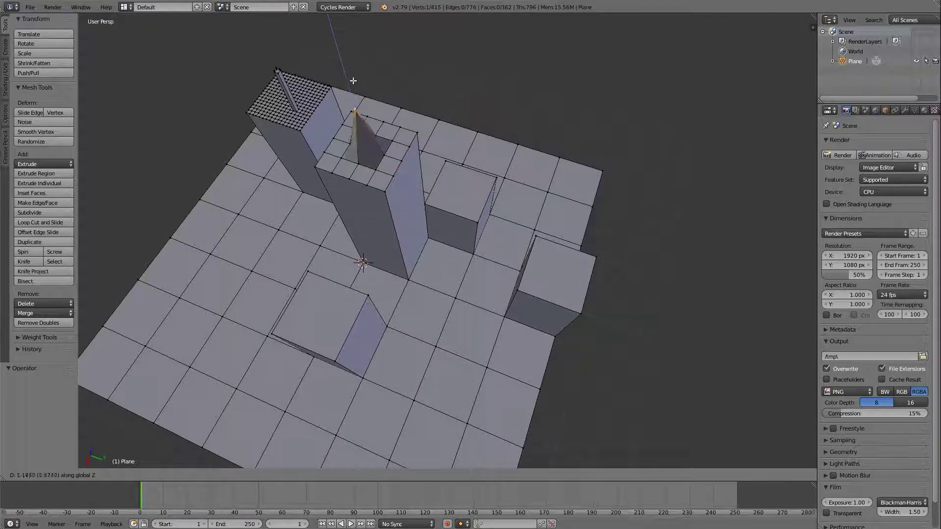
left_click(351, 58)
middle_click_drag(351, 59, 410, 119)
scroll(408, 120, "down", 2)
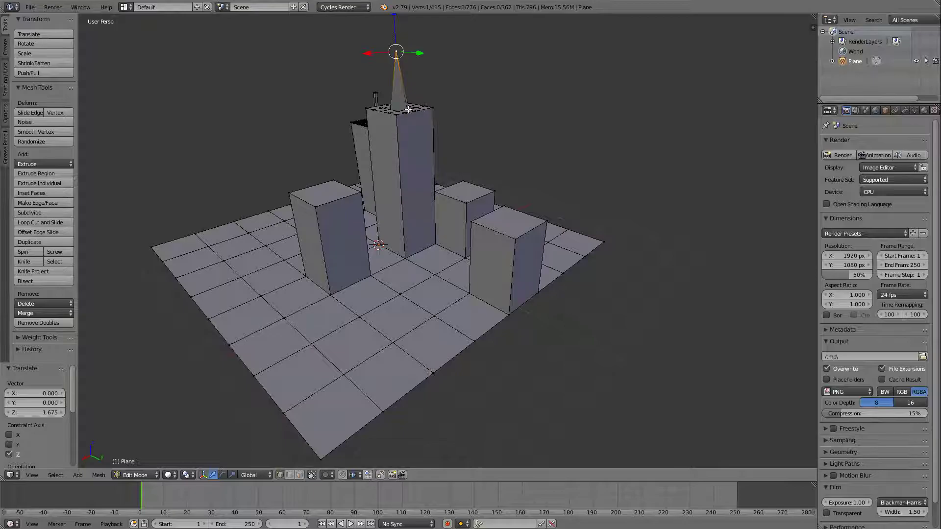
middle_click_drag(417, 80, 431, 109)
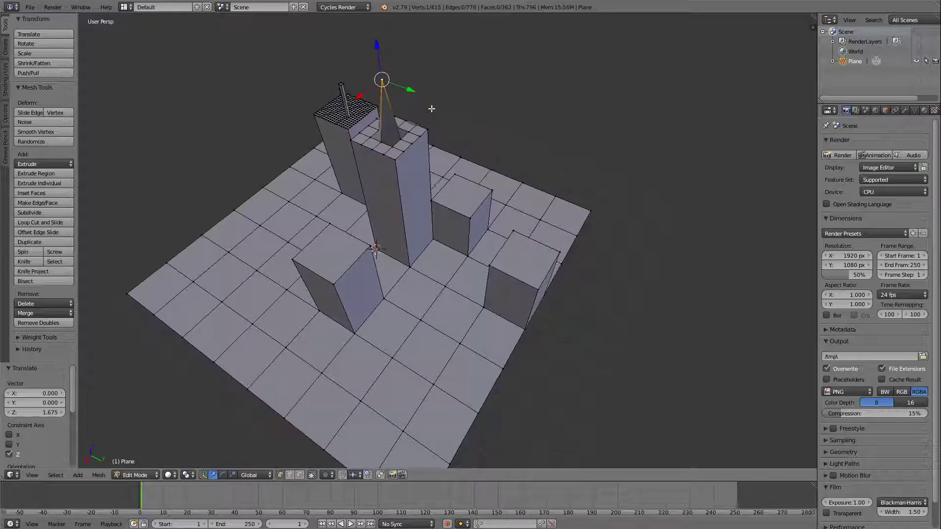